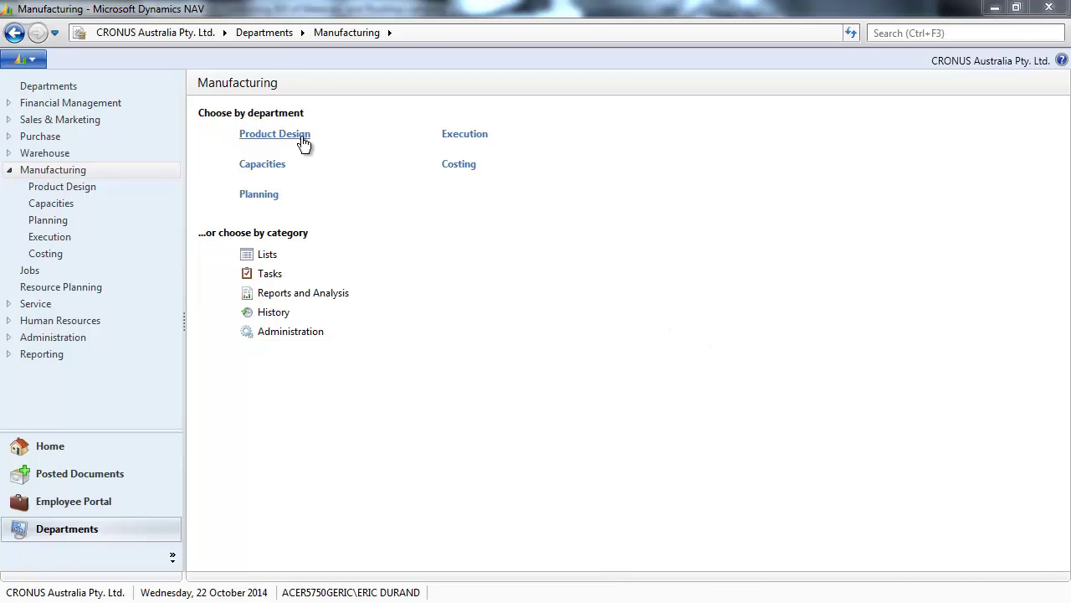
- Open the Chocolate Mousse item card from the Items list under Manufacturing product design
left_click(303, 141)
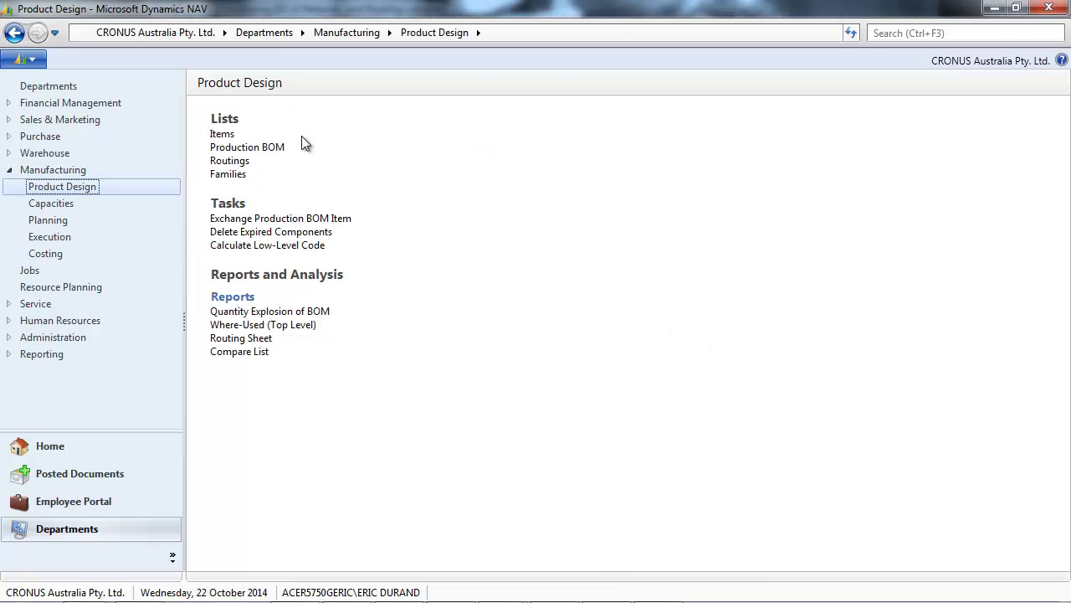
left_click(231, 136)
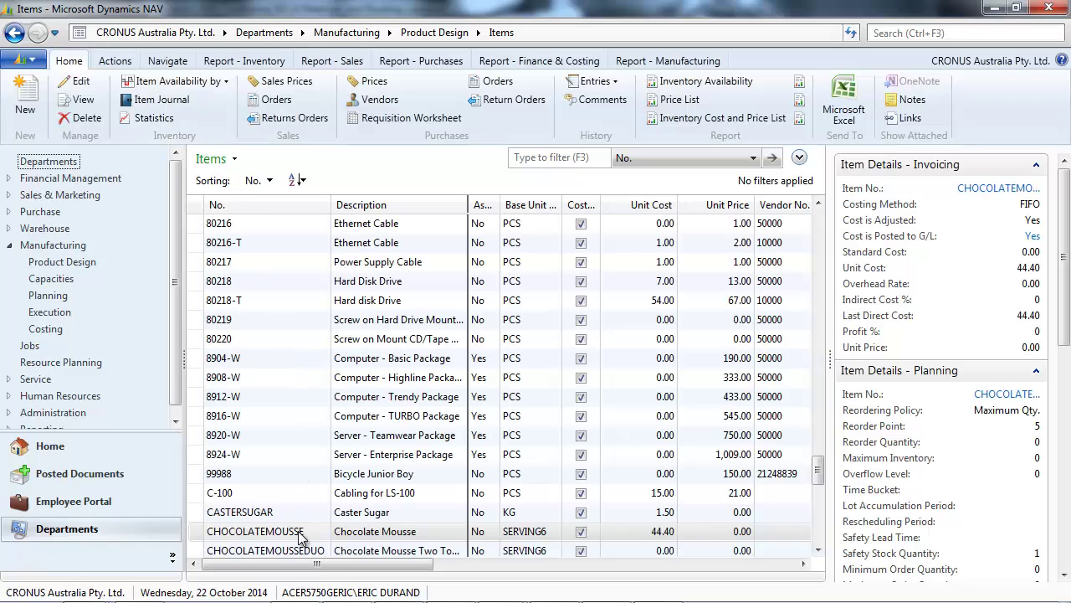
double_click(301, 538)
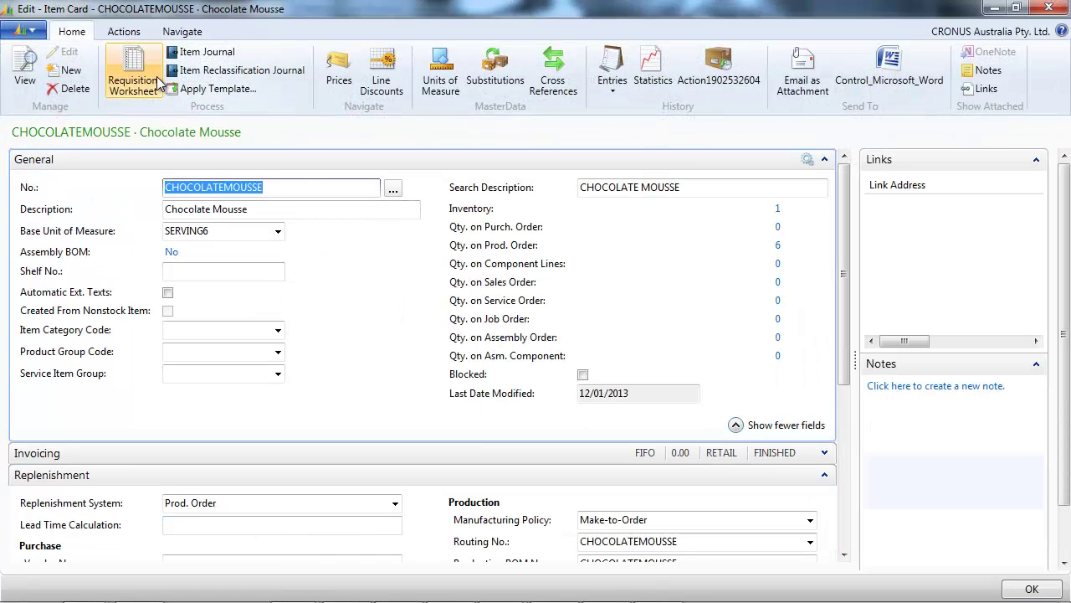
- Open the CHOCOLATEMOUSSE routing for editing through the advanced lookup of the item's Routing No
left_click(179, 35)
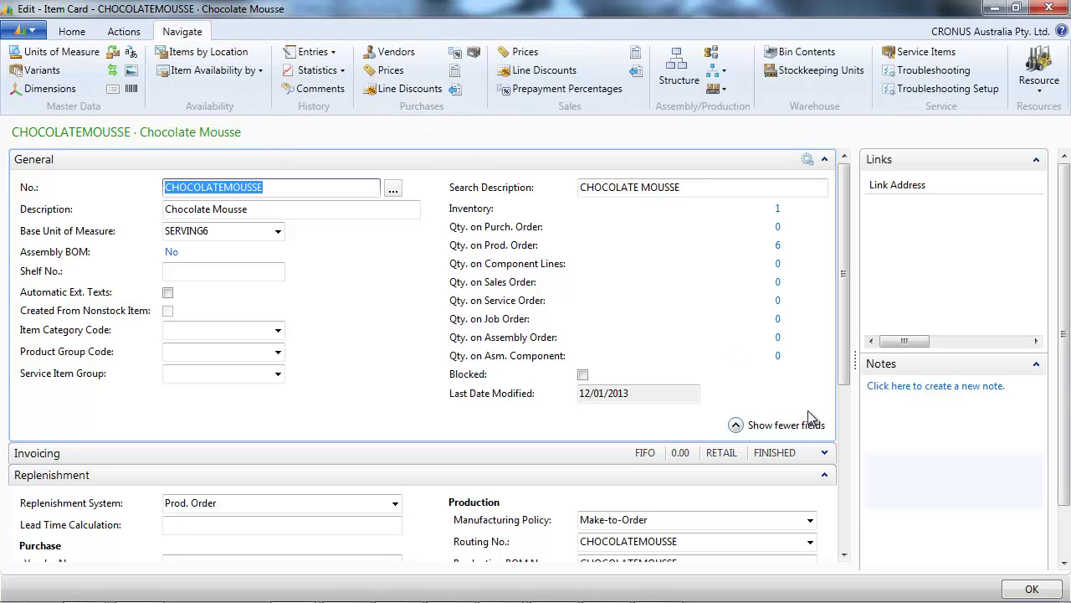
left_click_drag(841, 388, 853, 472)
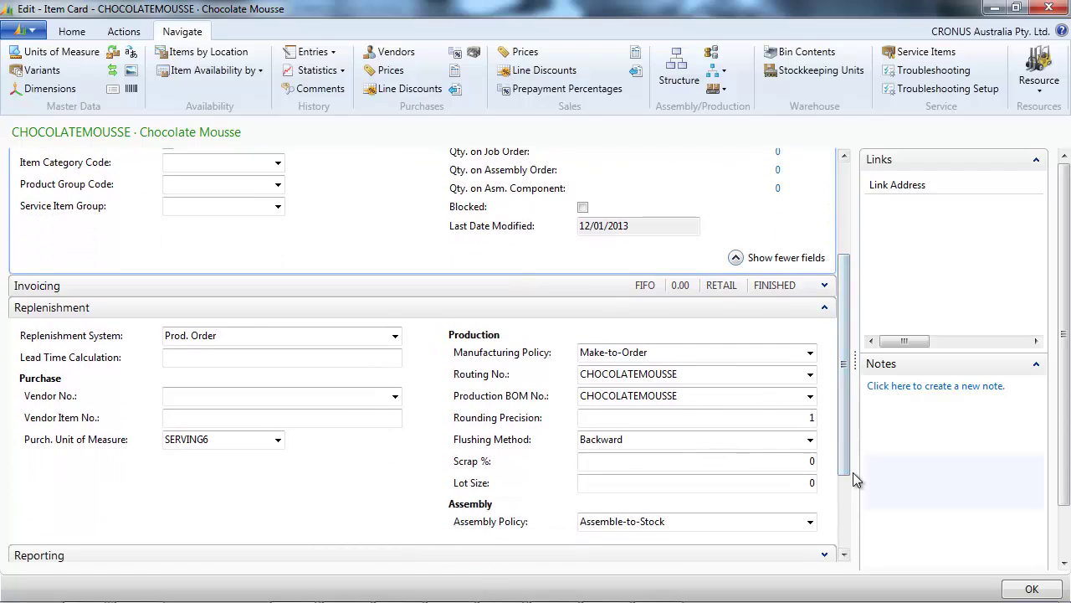
right_click(718, 375)
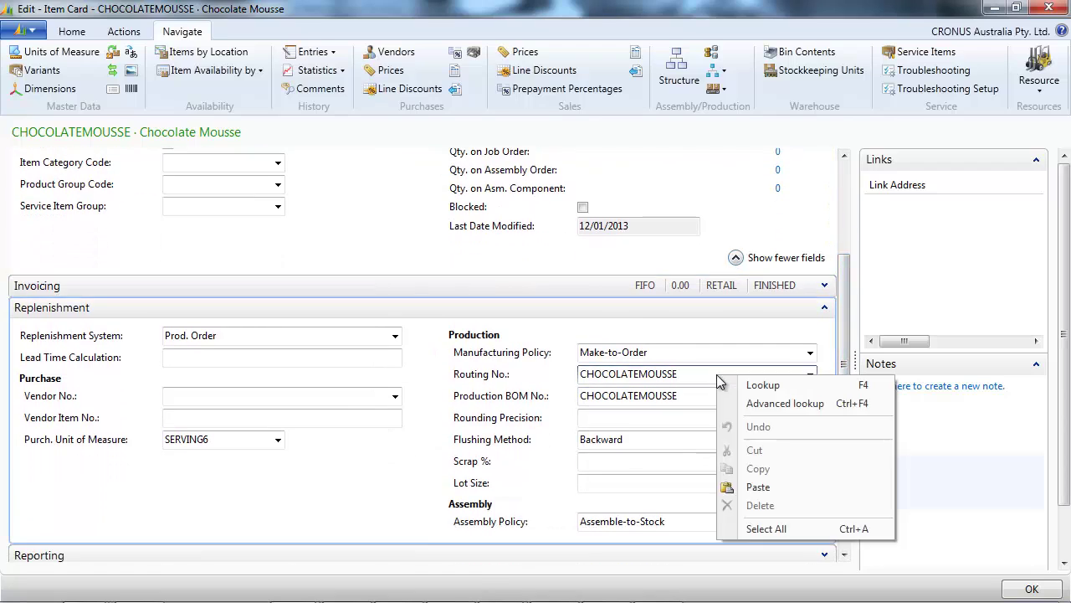
left_click(756, 409)
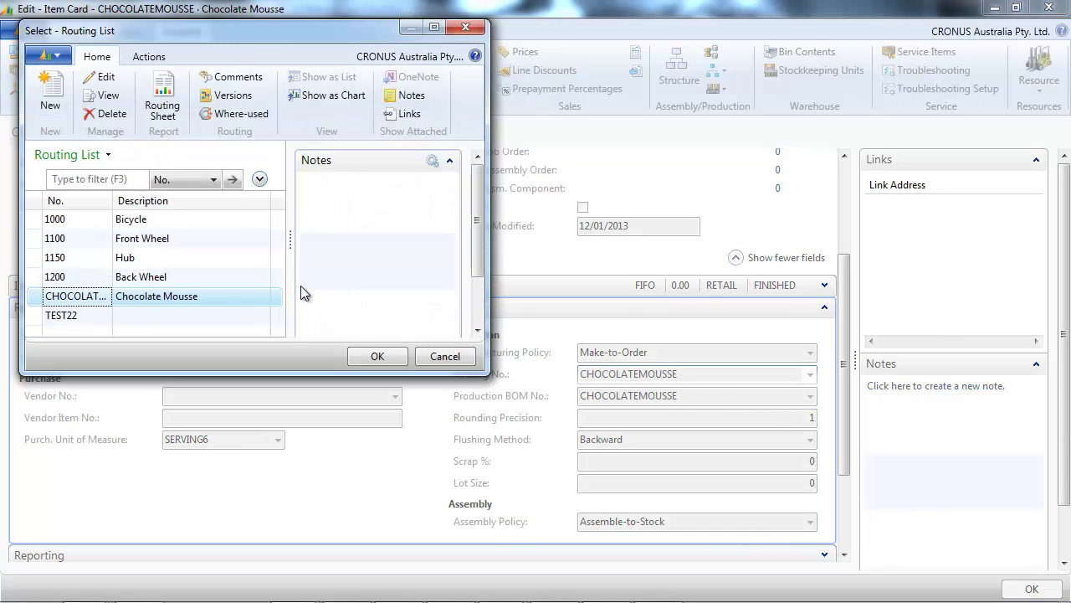
right_click(240, 296)
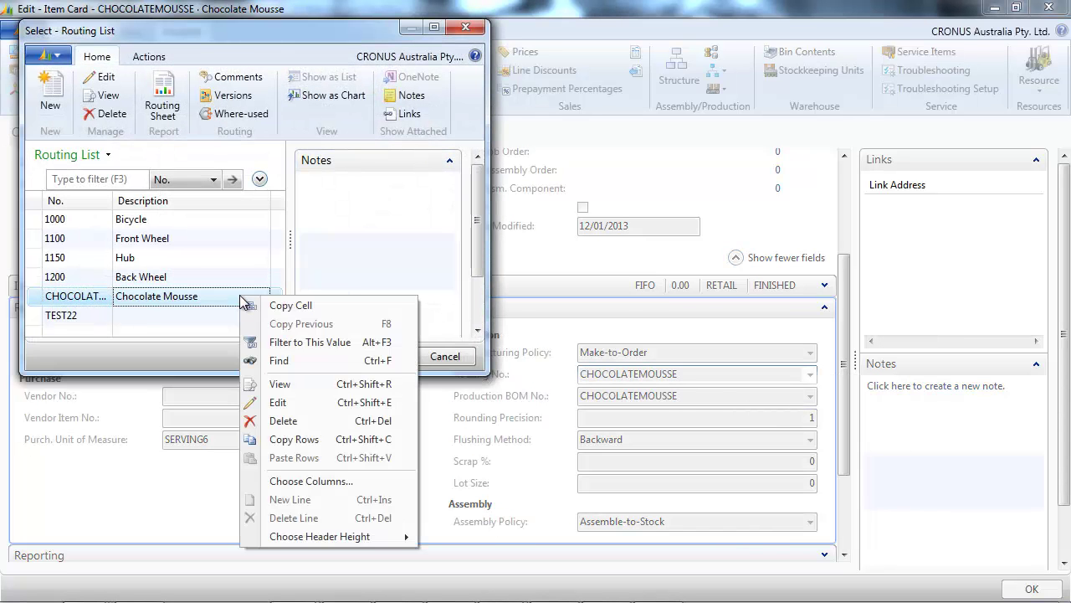
left_click(277, 402)
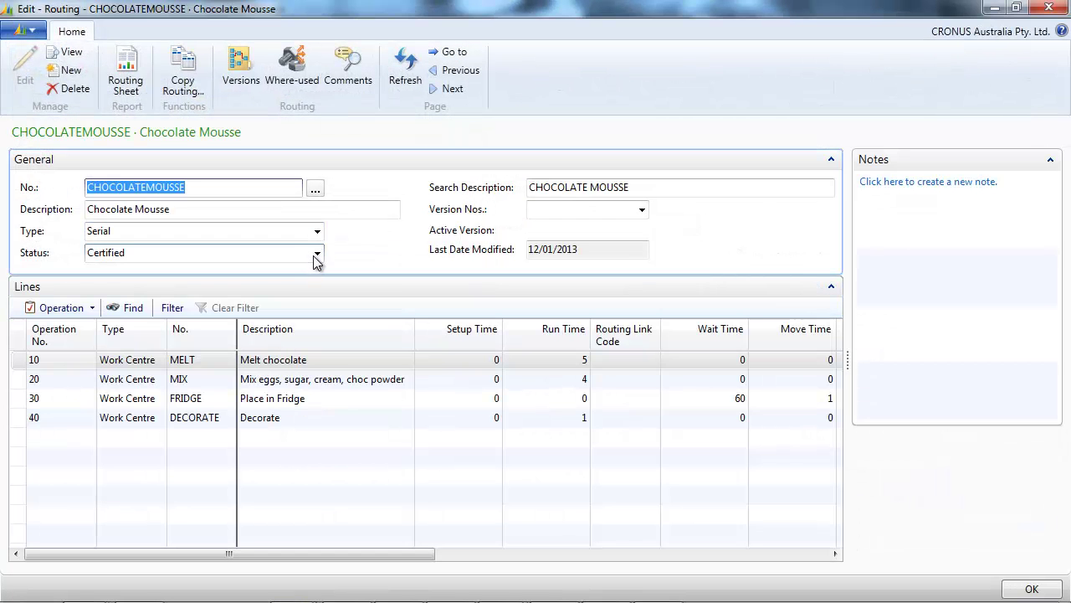
- Set the routing's status to Under Development and assign routing link code 10 (Melt) to the MELT operation
left_click(318, 256)
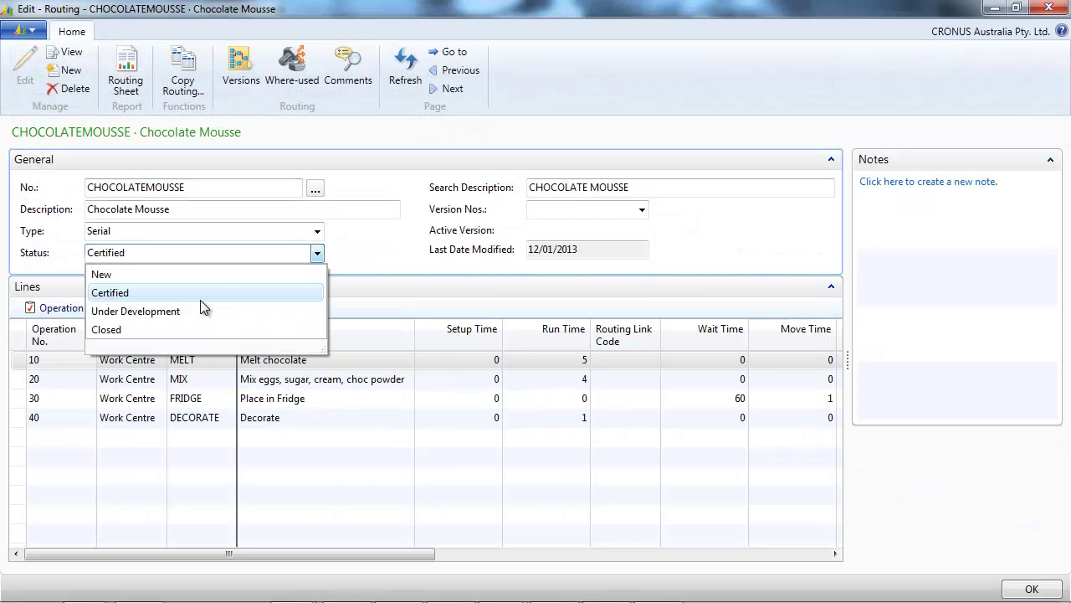
left_click(148, 310)
left_click(631, 362)
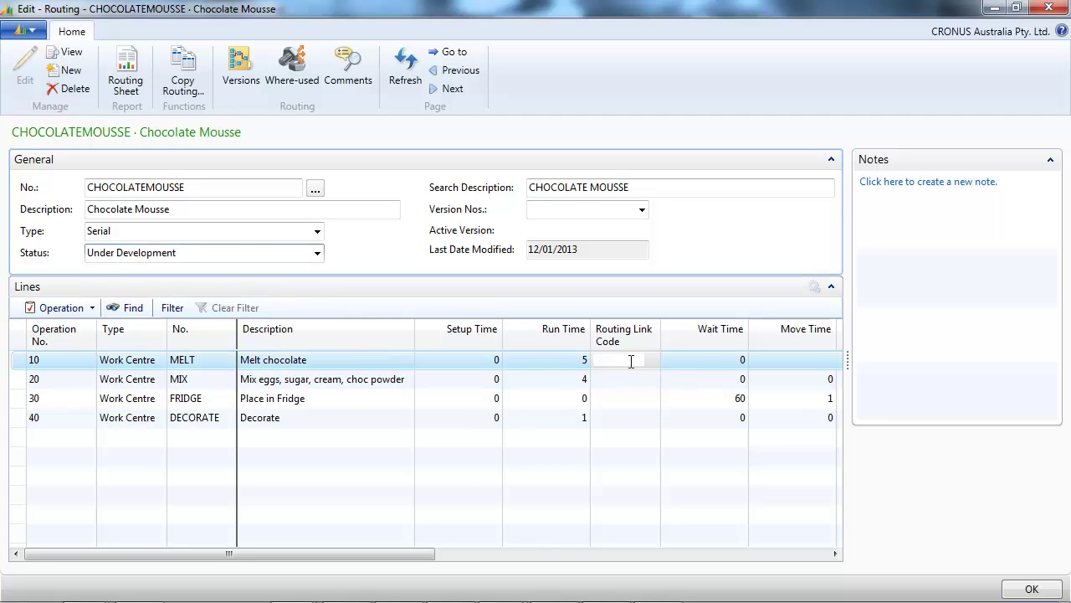
left_click(653, 363)
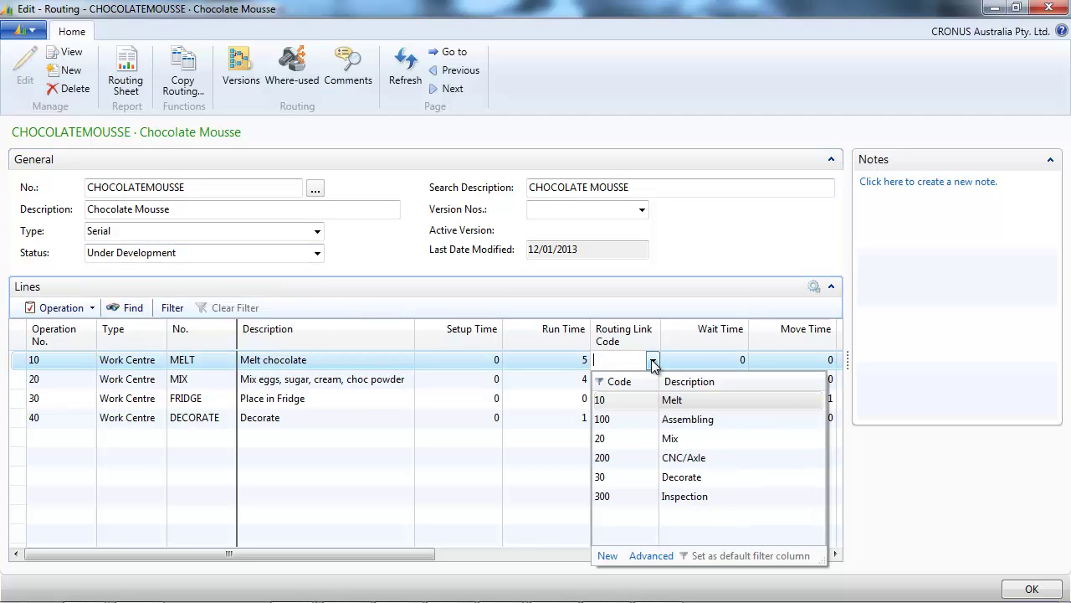
left_click(666, 401)
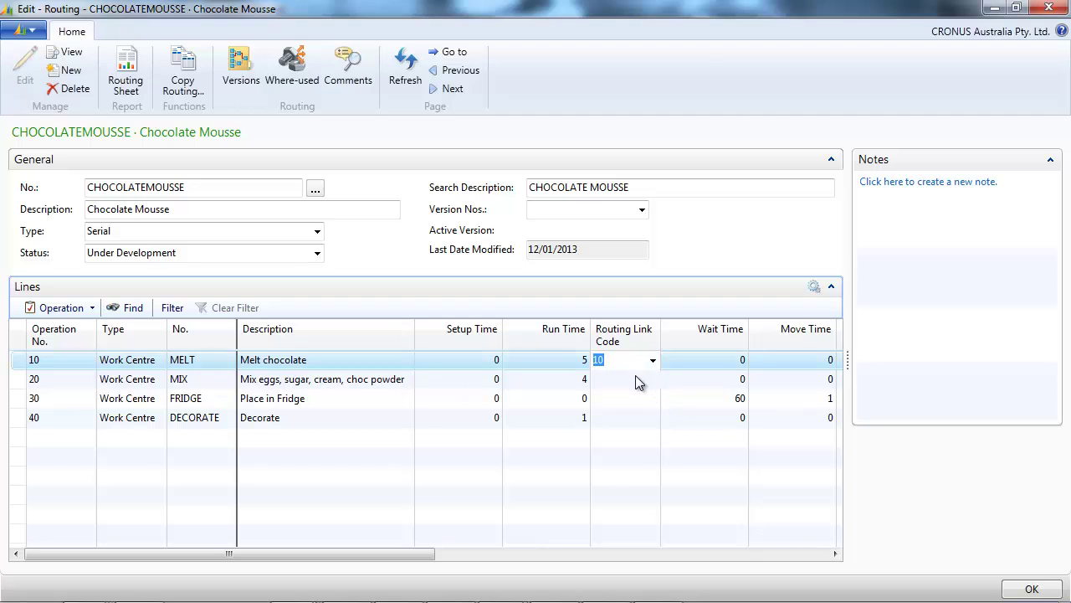
- Assign routing link code 20 (Mix) to the MIX operation on the routing
left_click(637, 378)
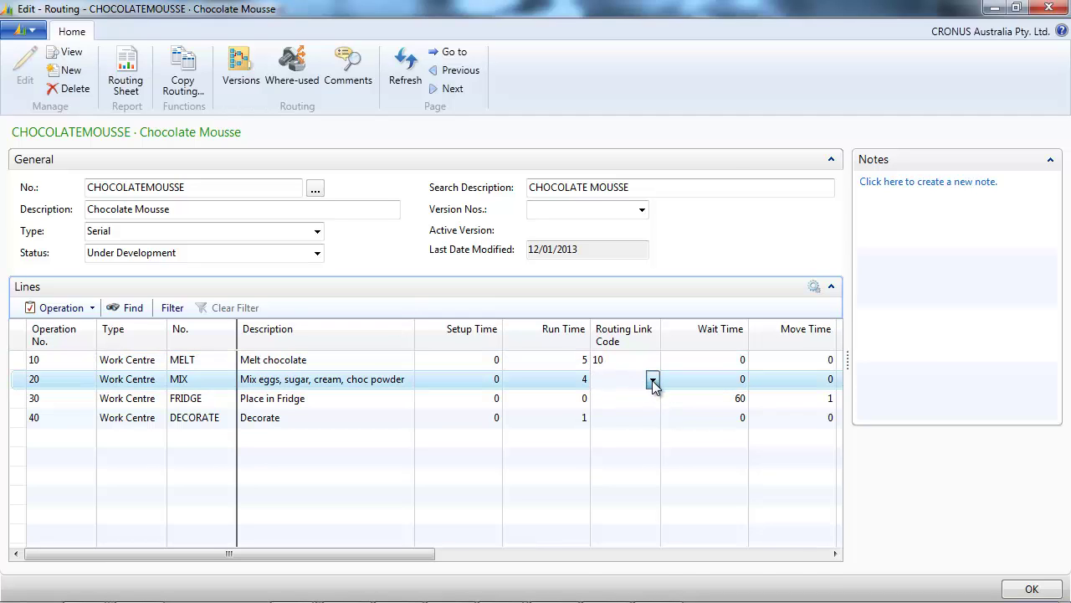
left_click(652, 381)
left_click(671, 459)
left_click(624, 400)
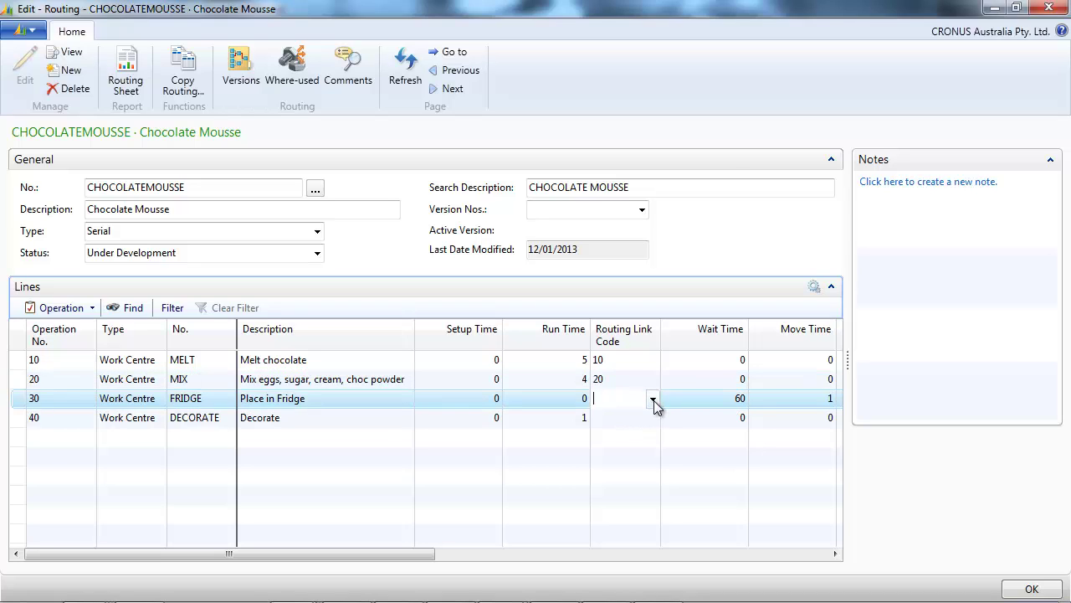
left_click(653, 399)
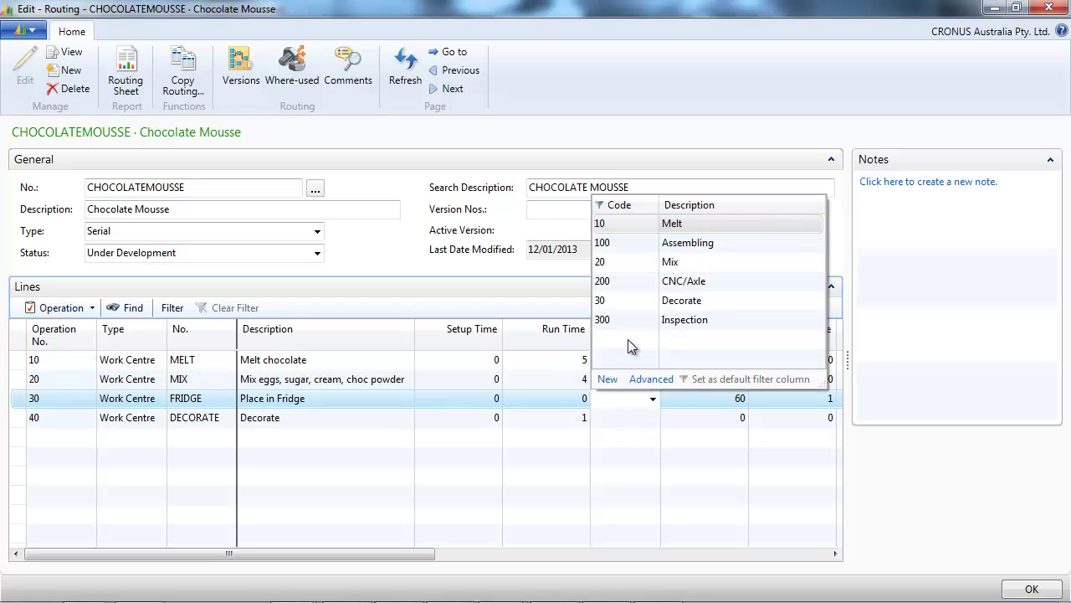
left_click(539, 403)
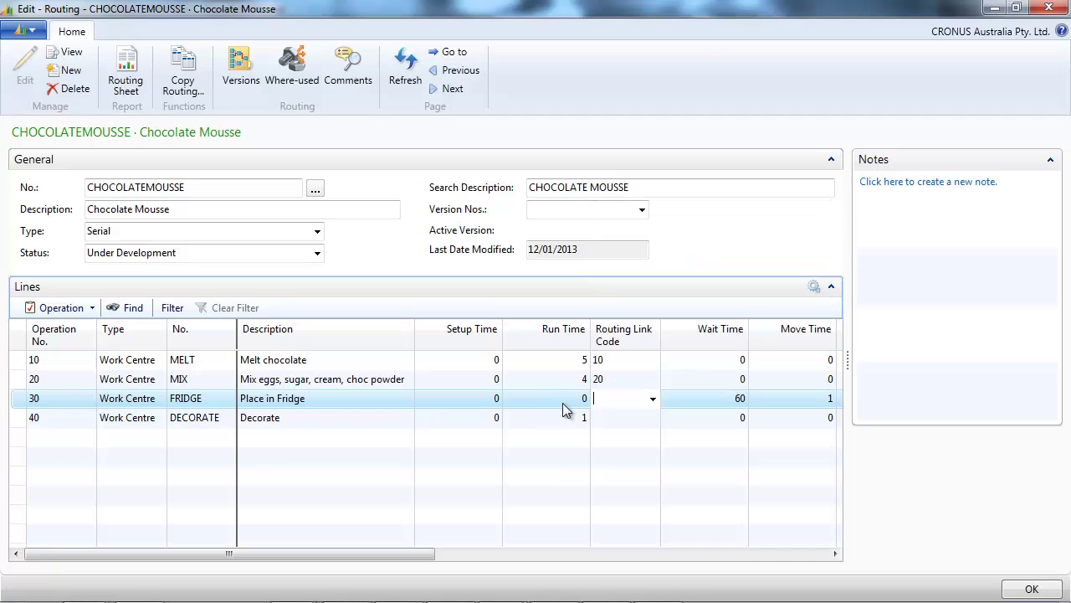
- Assign routing link code 30 (Decorate) to the DECORATE operation on the routing
left_click(626, 416)
left_click(653, 418)
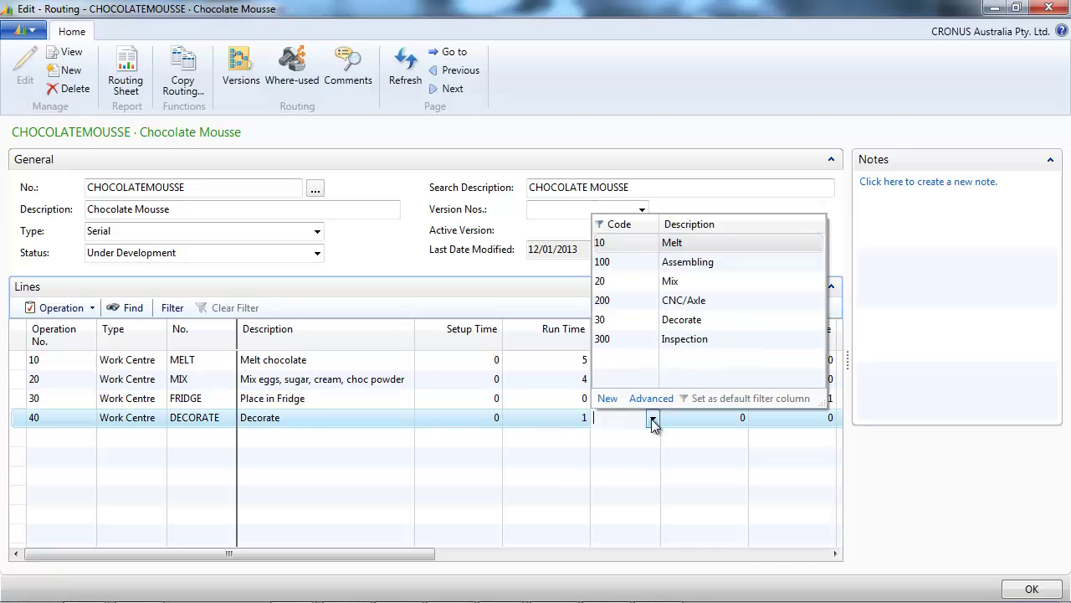
left_click(677, 325)
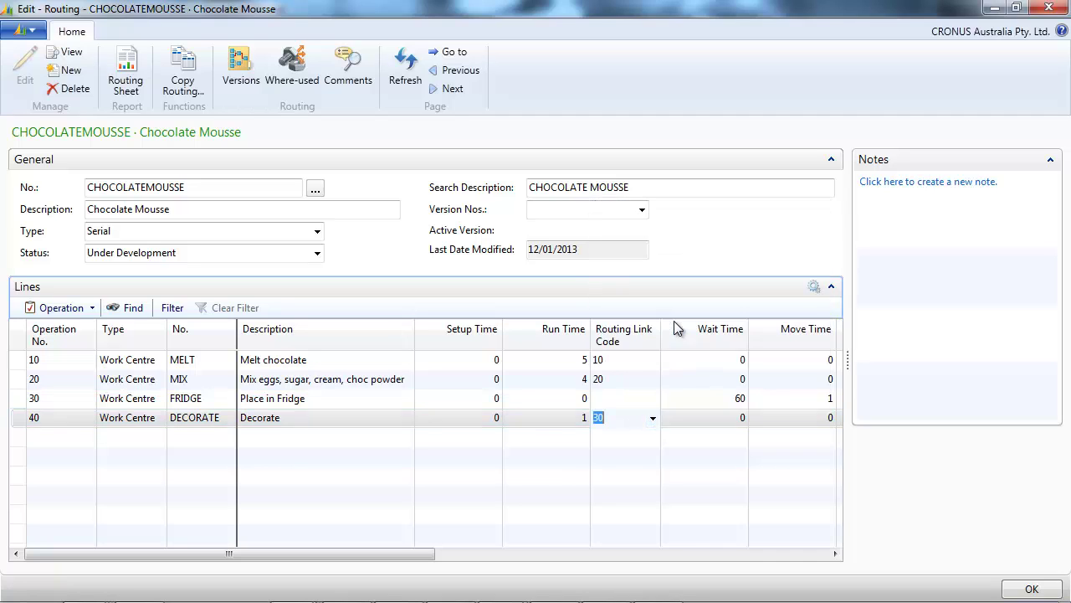
- Set the routing's status to Certified, and close the routing and the routing list to return to the item card
left_click(318, 254)
left_click(107, 293)
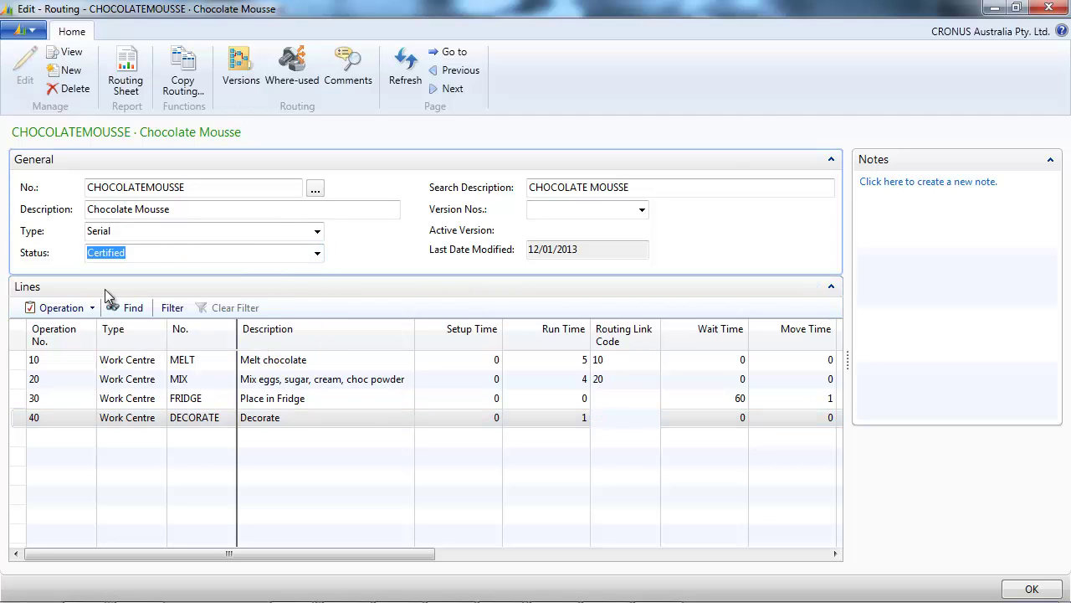
left_click(1051, 8)
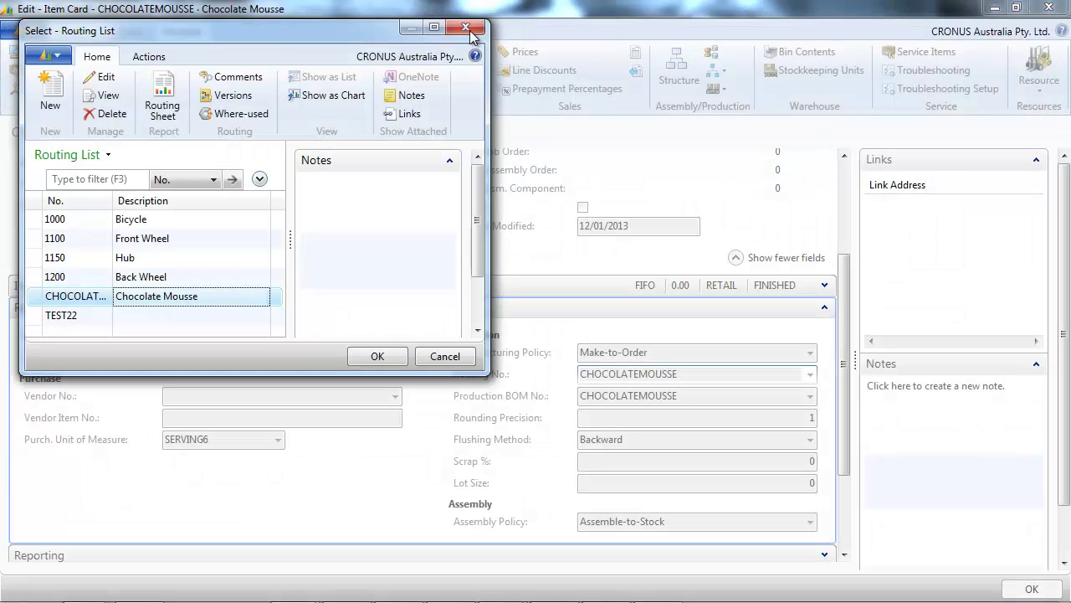
left_click(465, 28)
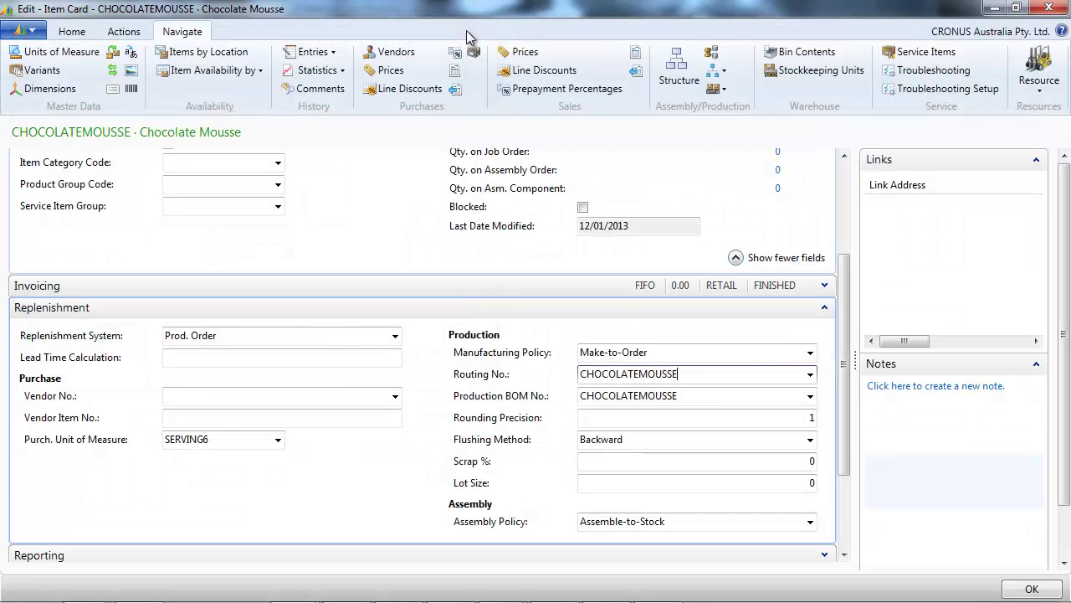
left_click(691, 399)
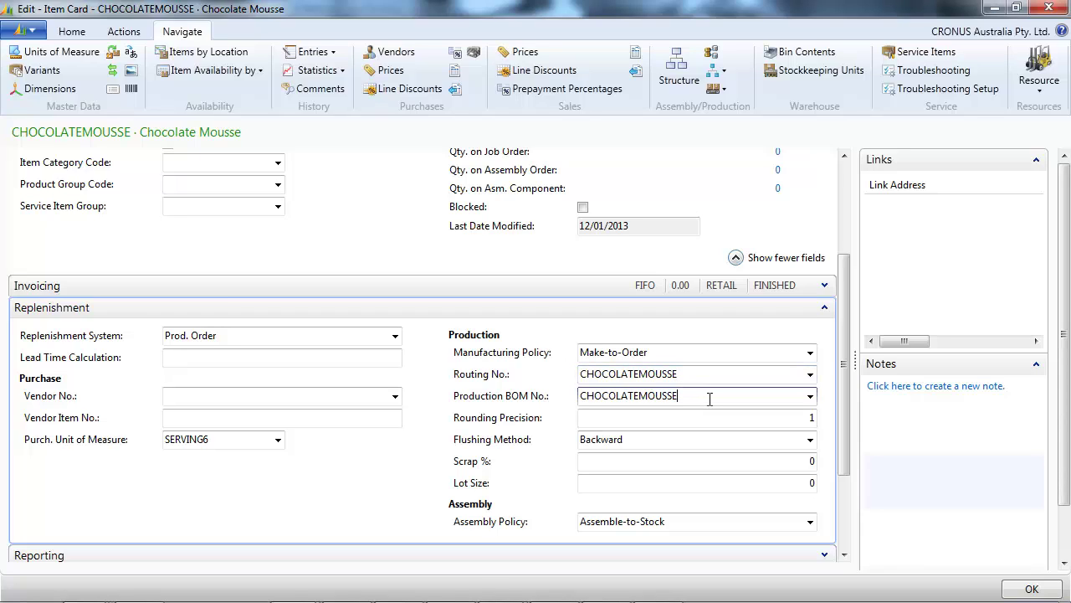
right_click(710, 399)
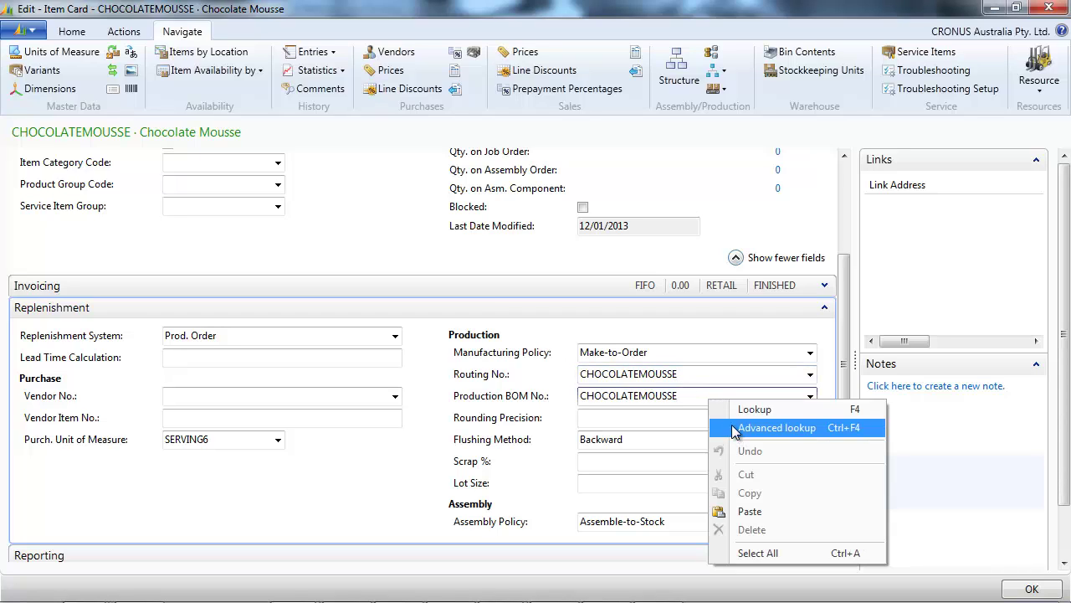
left_click(680, 396)
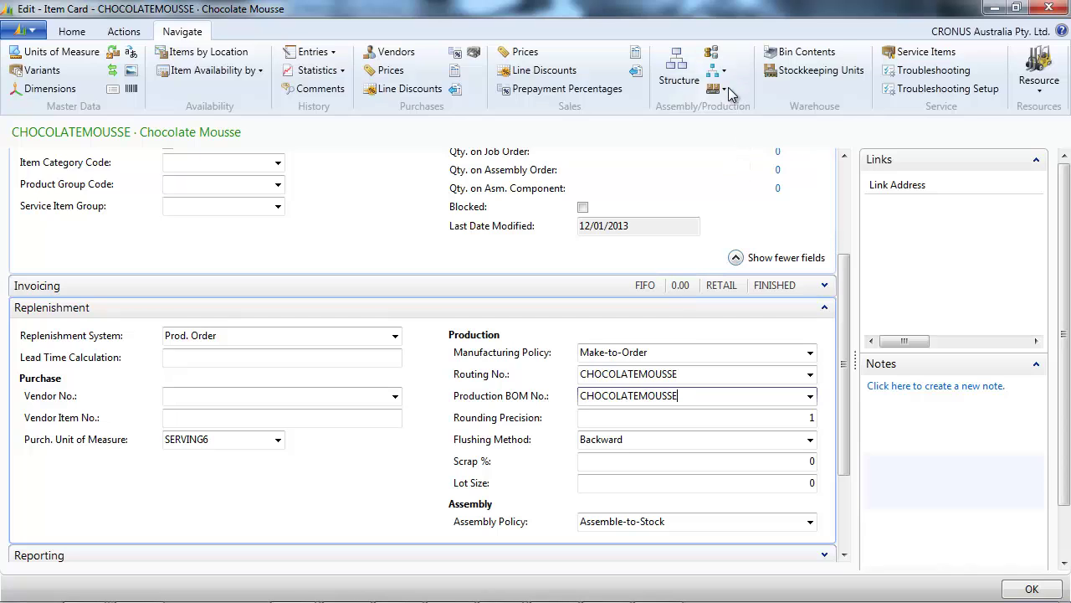
- Open the item's production BOM and its active version NORMAL
left_click(723, 89)
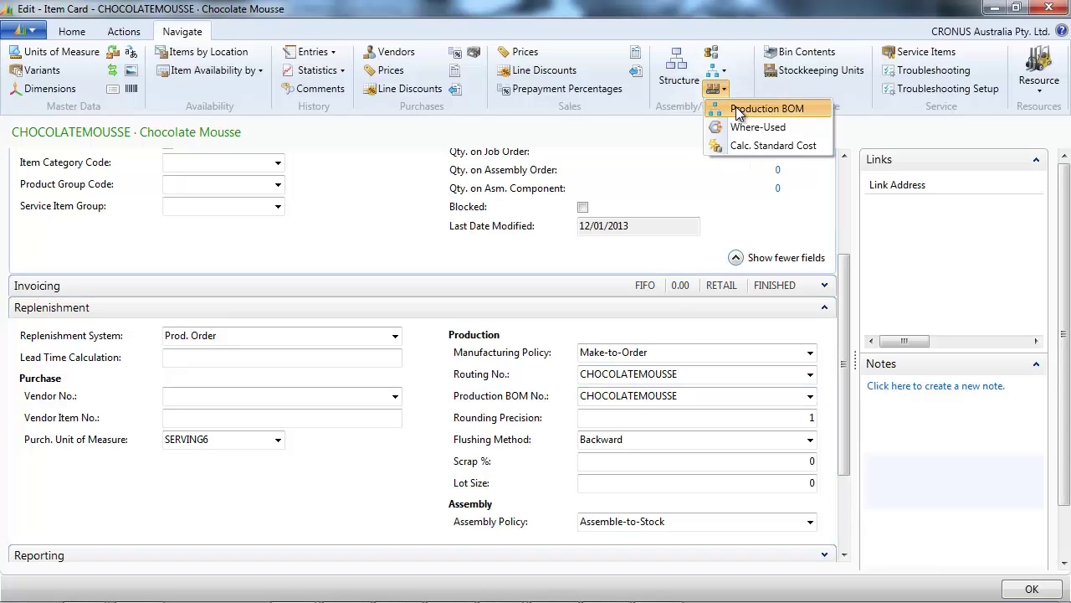
left_click(738, 110)
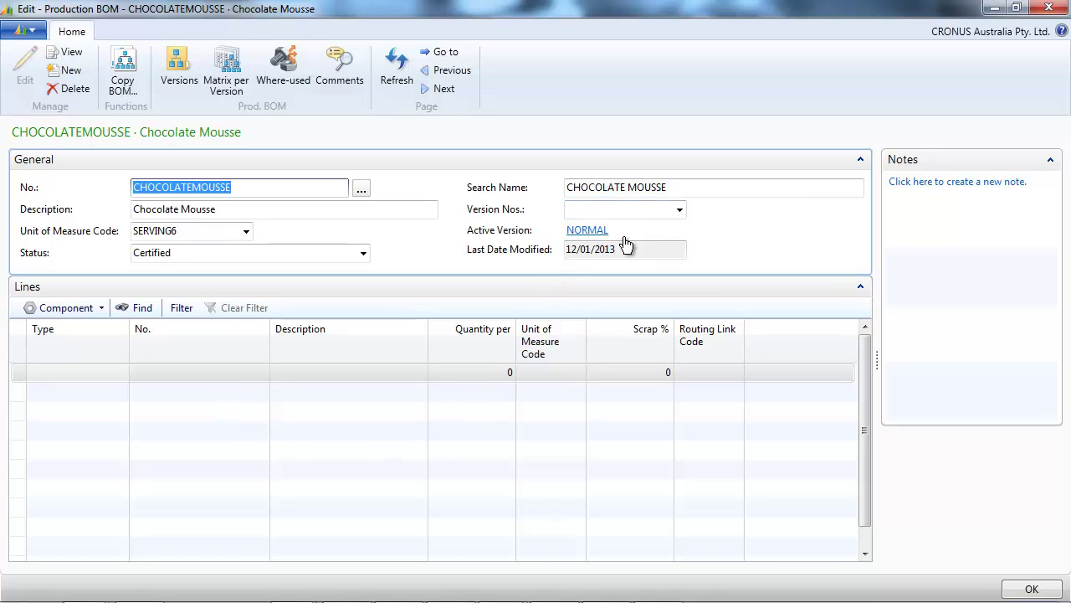
right_click(597, 236)
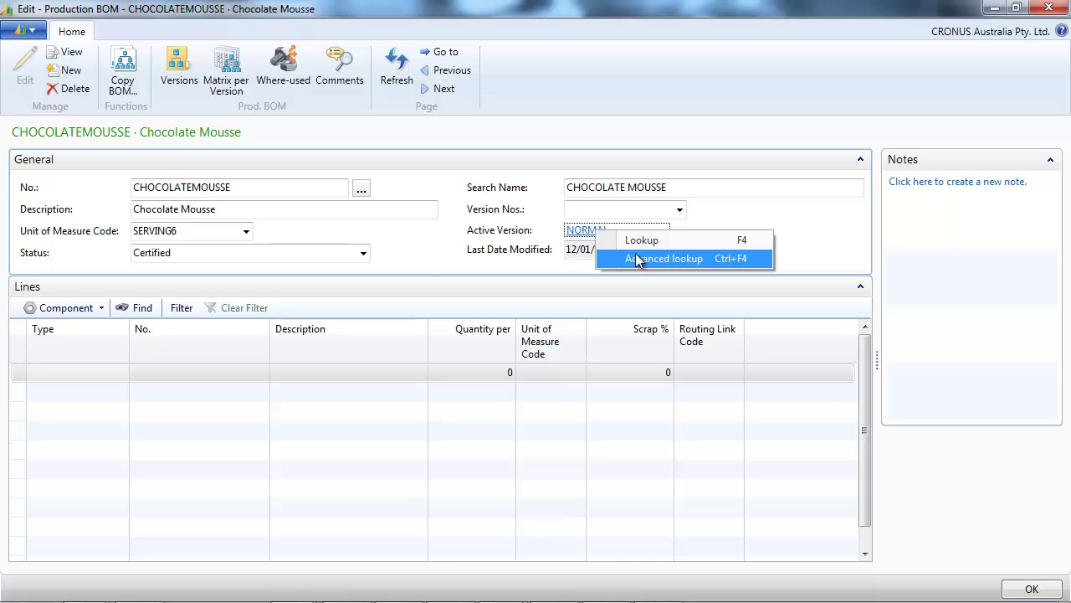
left_click(586, 232)
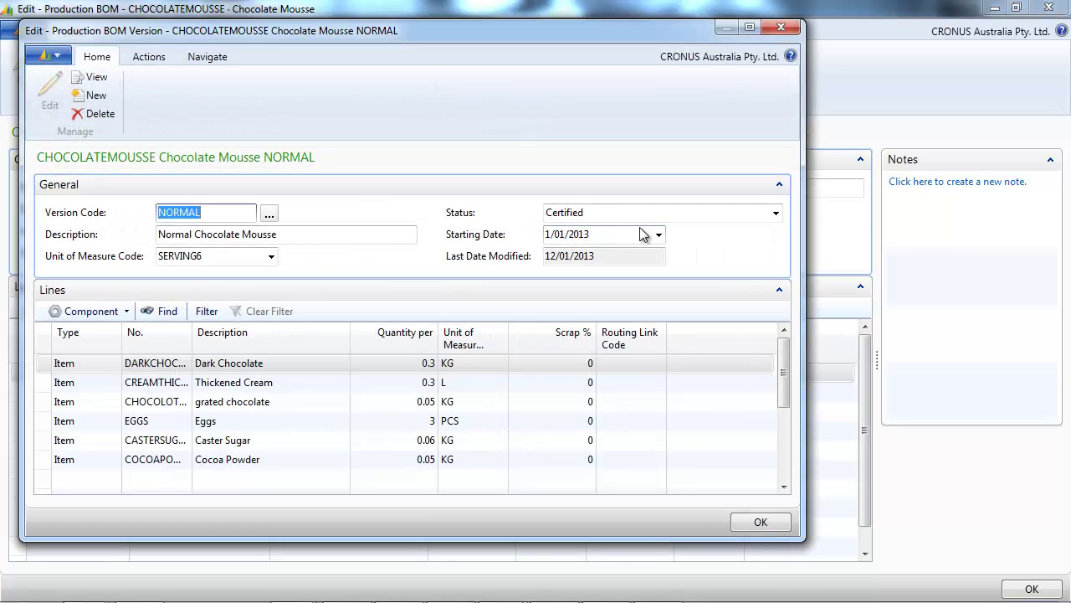
- Set the BOM version's status to Under Development and assign routing link code 10 (Melt) to the Dark Chocolate line
left_click(775, 214)
left_click(578, 272)
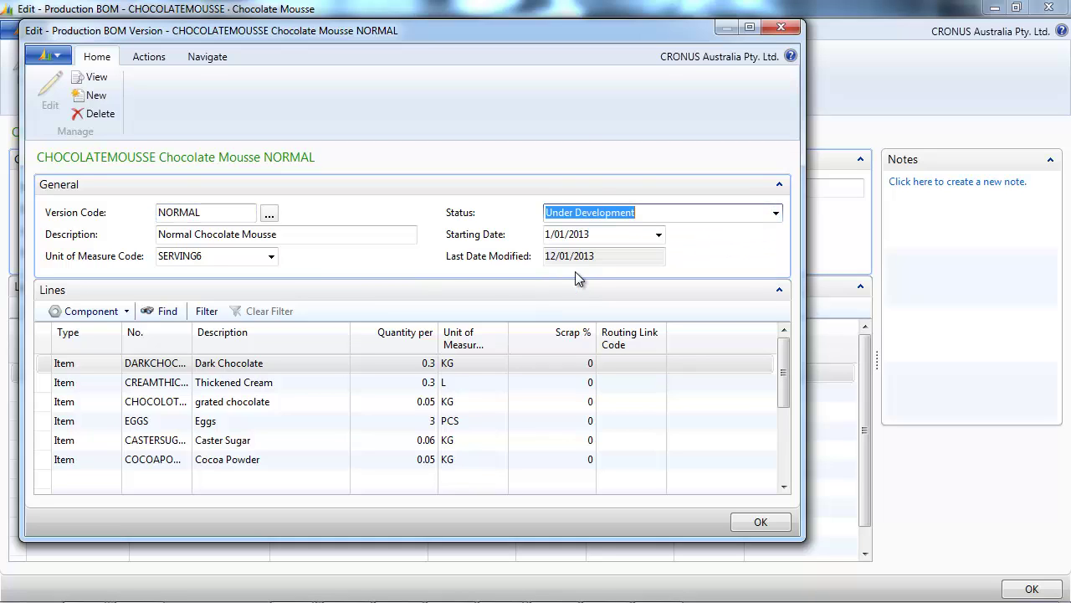
left_click(617, 362)
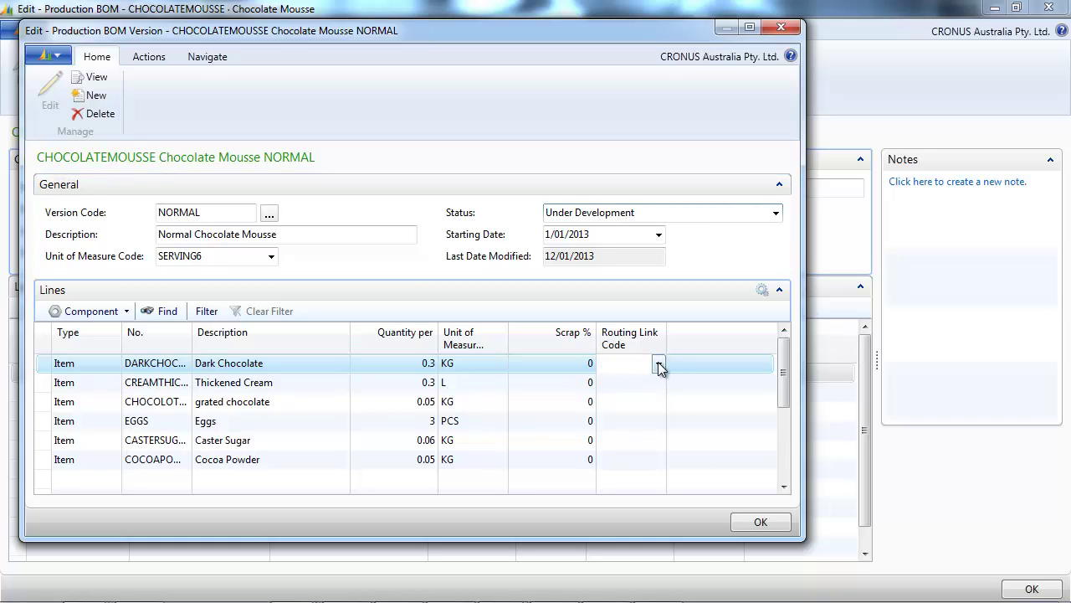
left_click(659, 364)
left_click(682, 405)
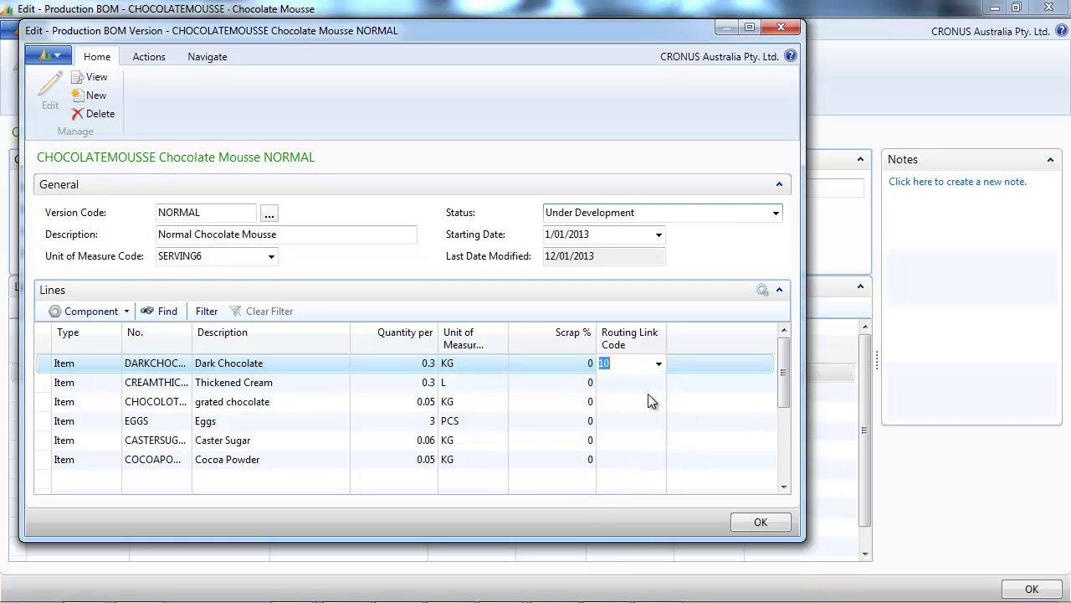
- Assign routing link code 20 (Mix) to the Thickened Cream line of the BOM version
left_click(636, 382)
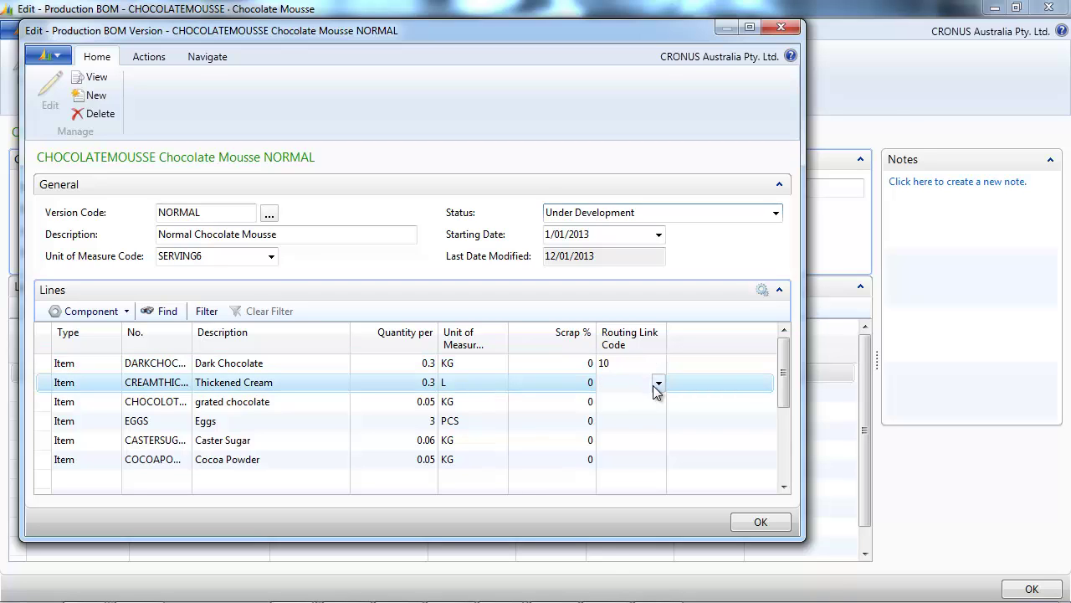
left_click(657, 384)
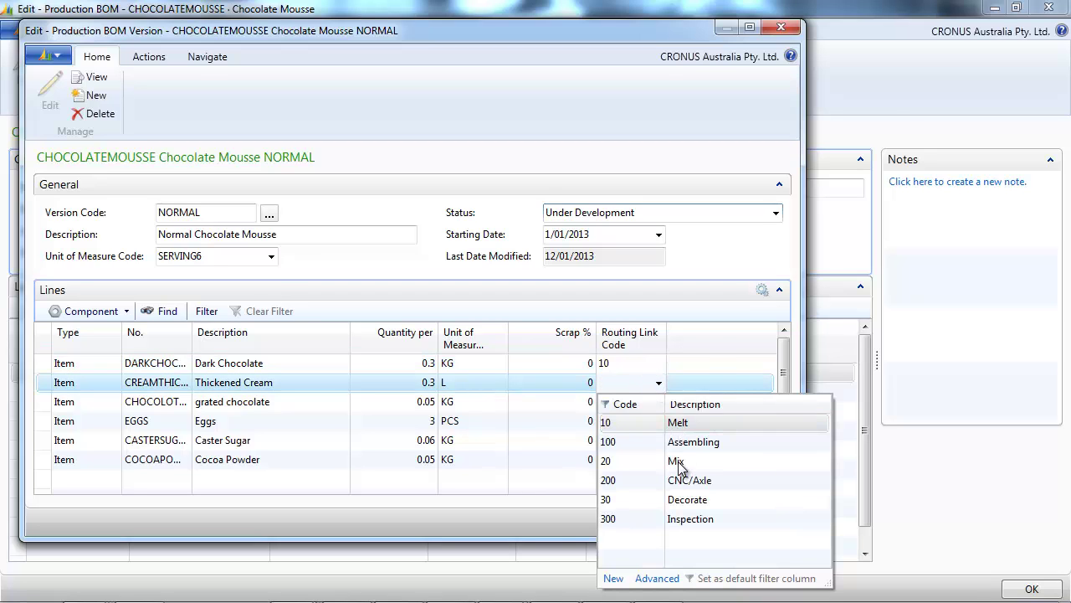
left_click(678, 462)
- Assign routing link code 30 (Decorate) to the grated chocolate line of the BOM version
left_click(640, 402)
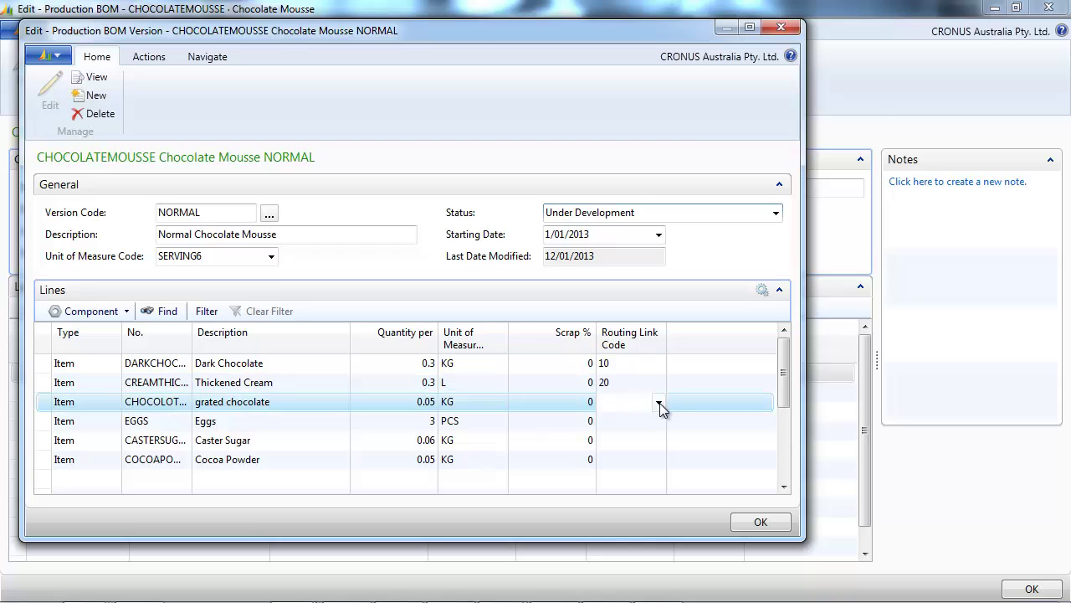
left_click(660, 403)
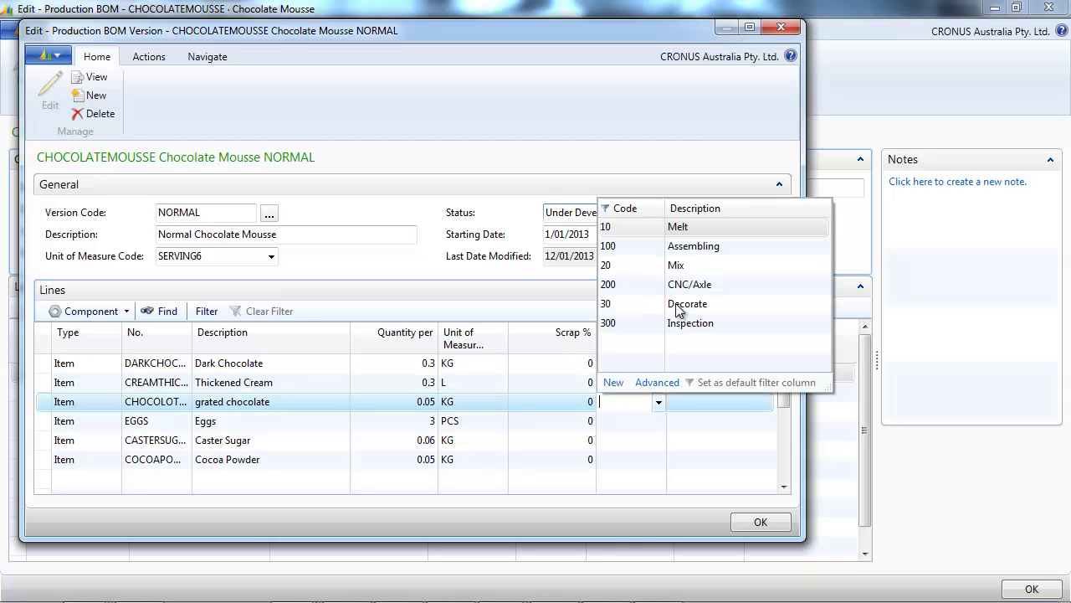
left_click(678, 308)
- Assign routing link code 20 (Mix) to the Eggs, Caster Sugar and Cocoa Powder lines of the BOM version
left_click(626, 423)
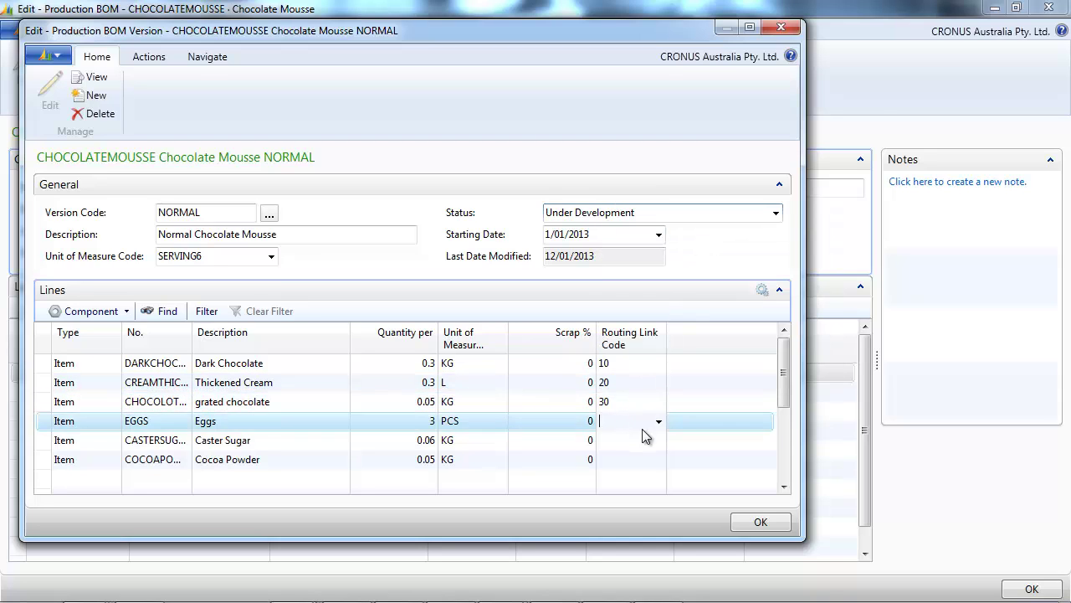
left_click(660, 422)
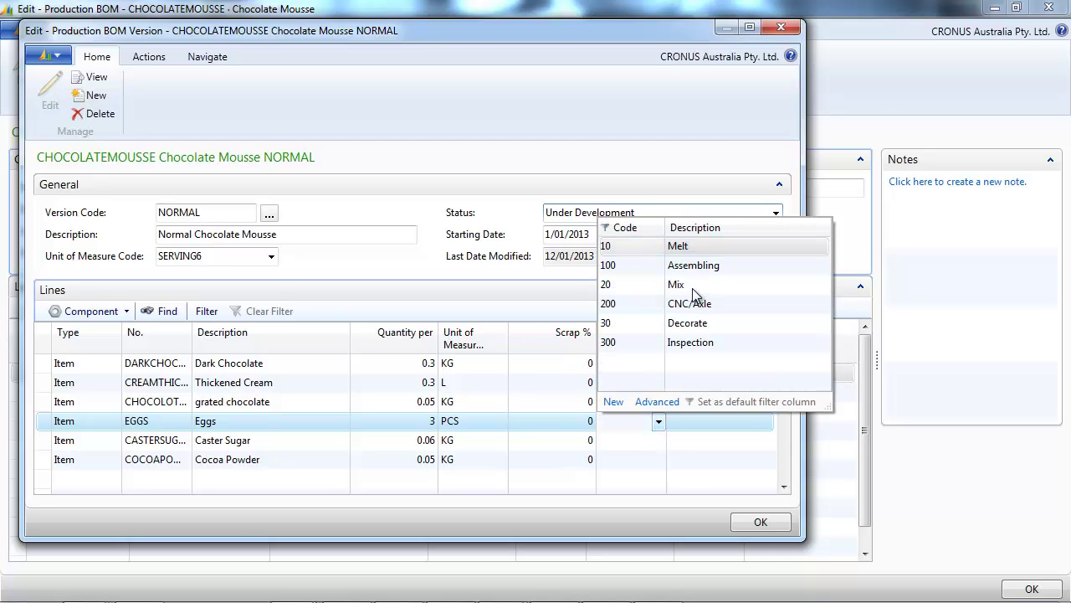
left_click(692, 289)
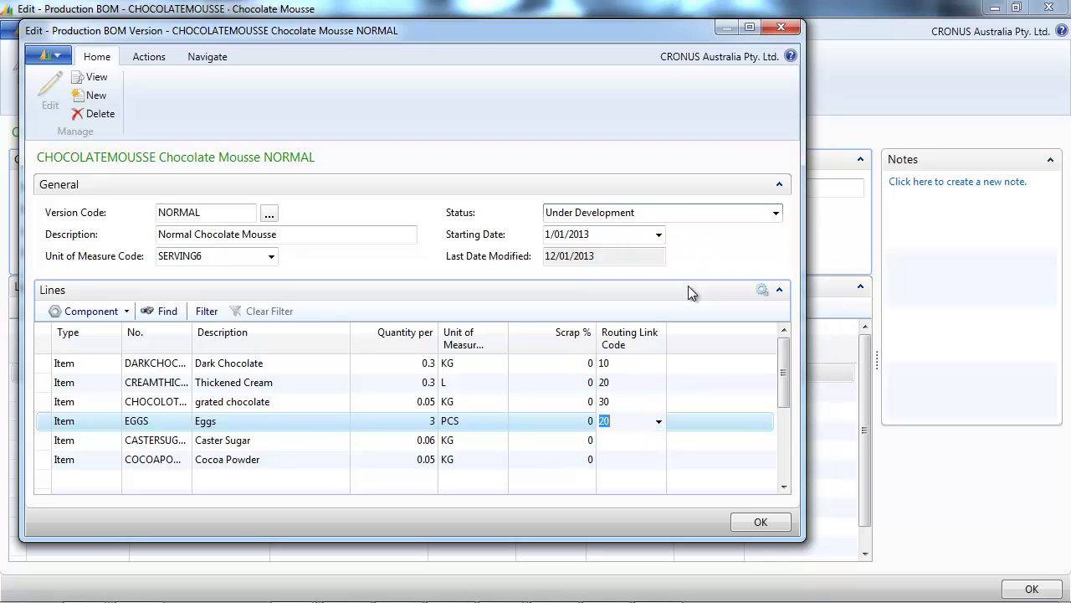
left_click(631, 441)
left_click(658, 441)
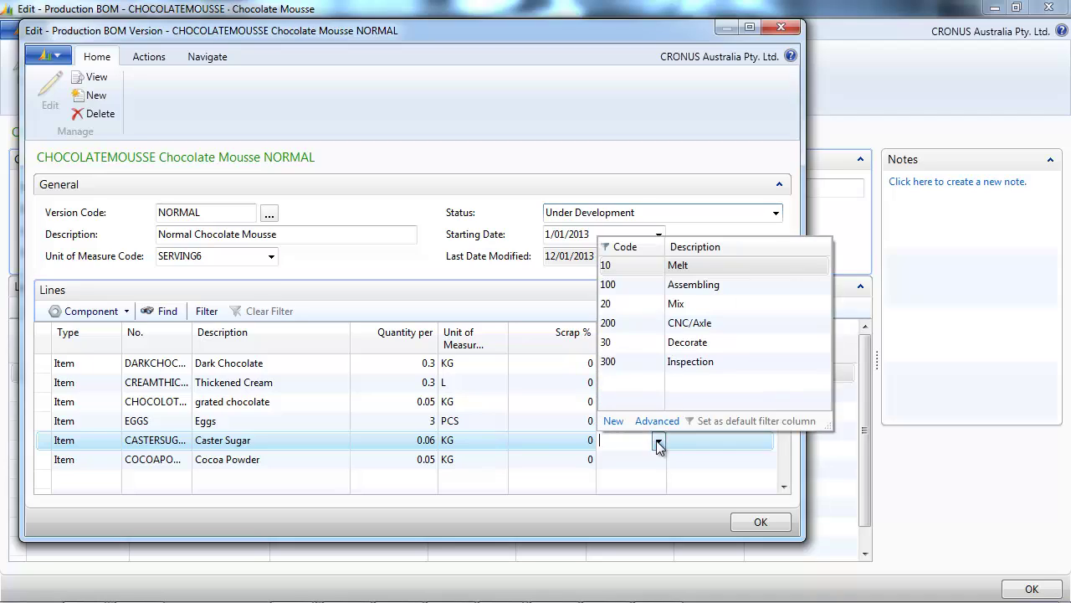
left_click(674, 305)
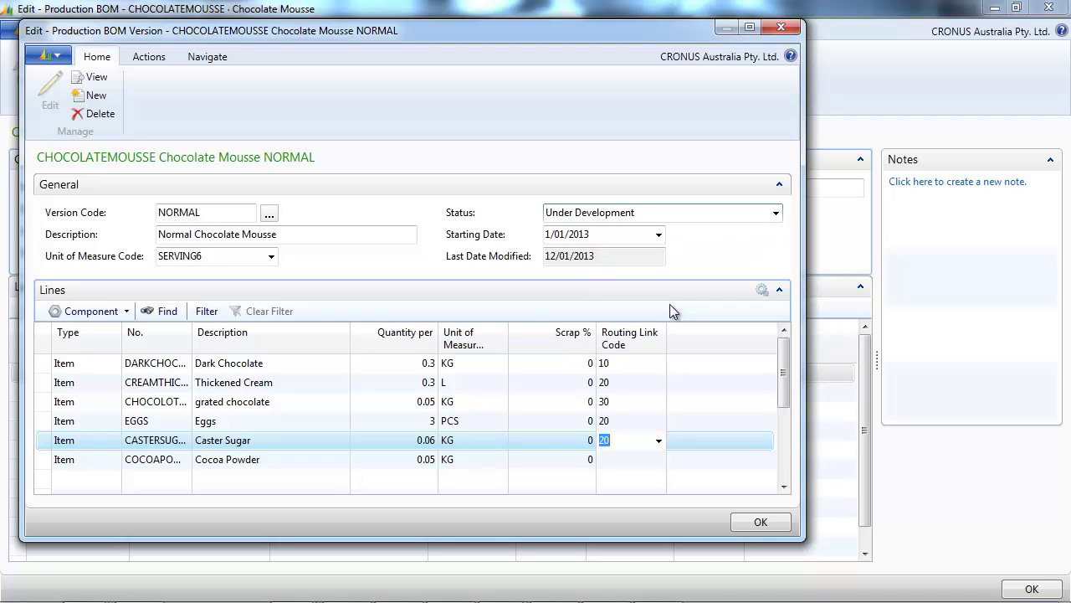
left_click(632, 459)
left_click(658, 460)
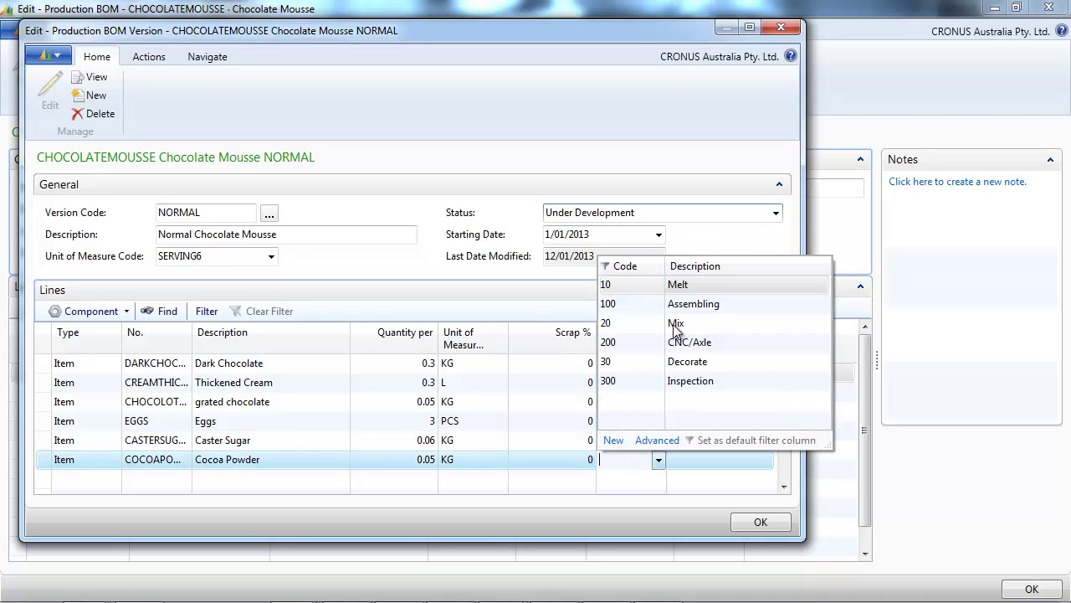
left_click(676, 324)
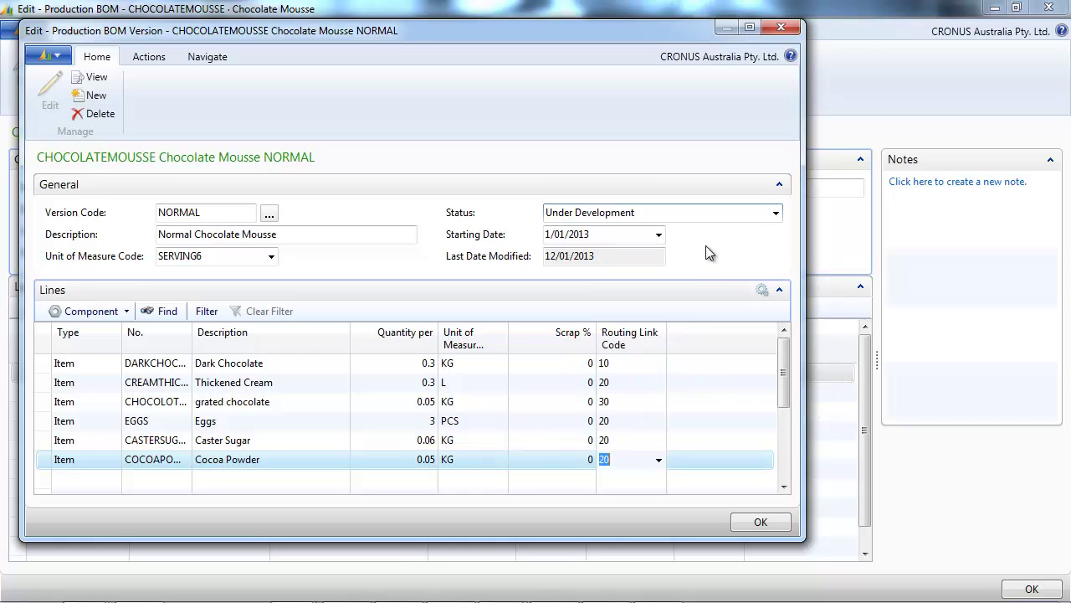
- Set the BOM version's status to Certified, and close the version, the production BOM and the item card
left_click(777, 213)
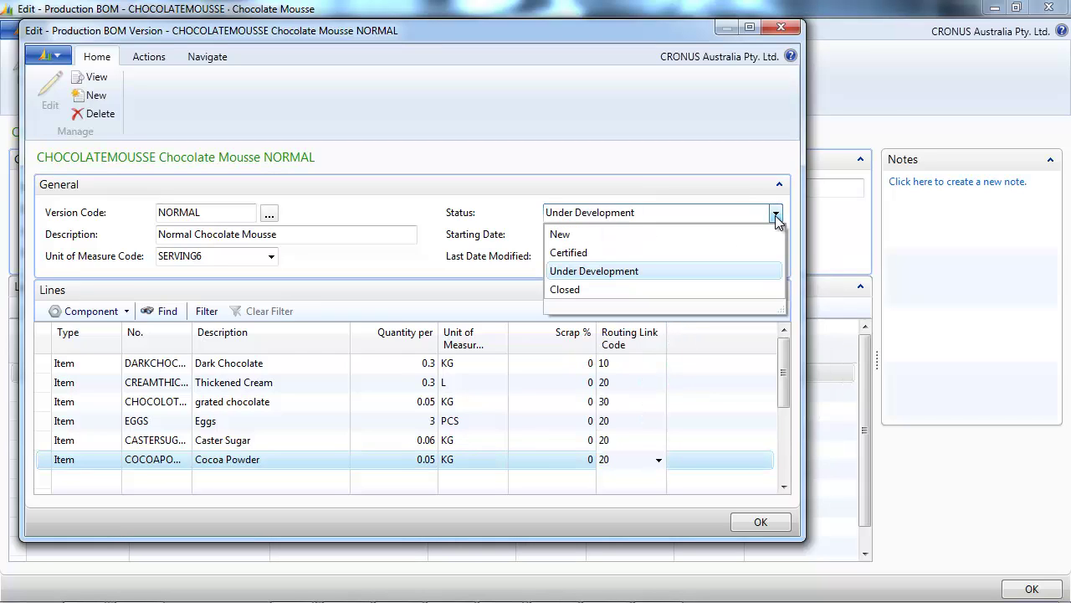
left_click(575, 251)
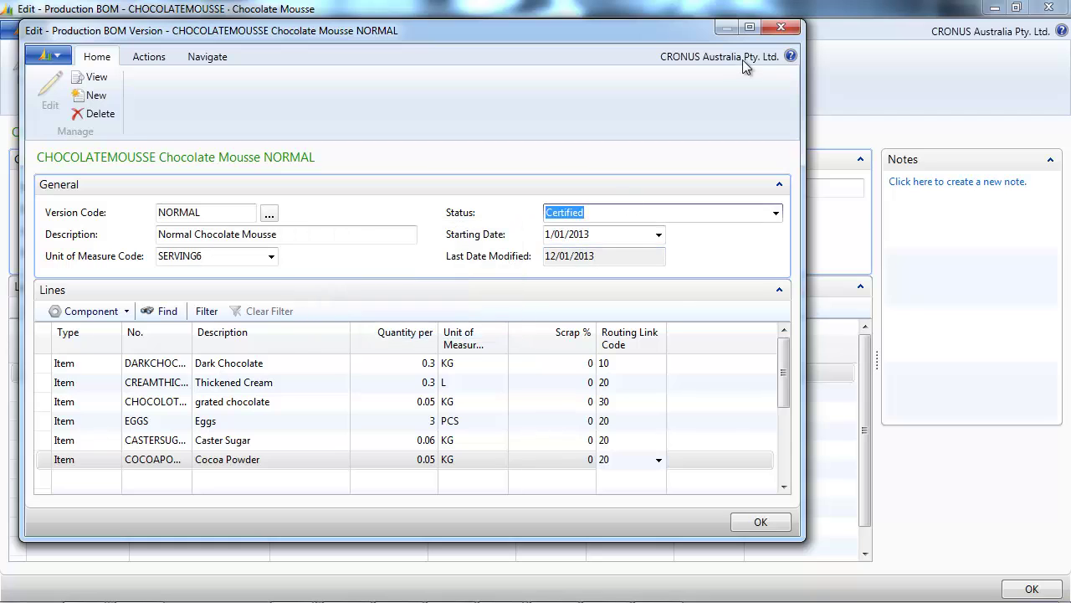
left_click(784, 29)
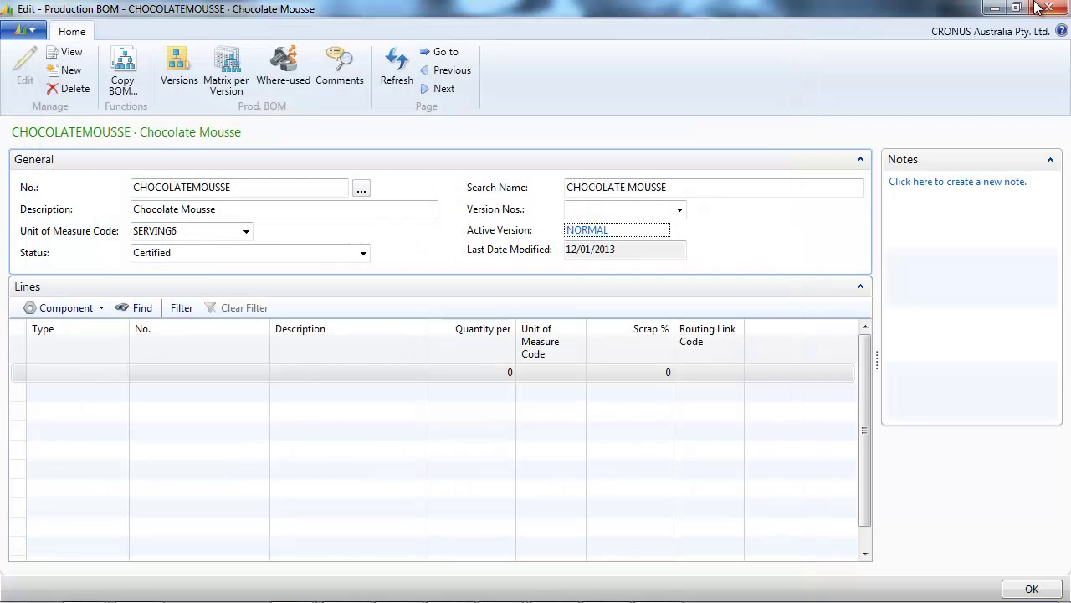
left_click(1052, 9)
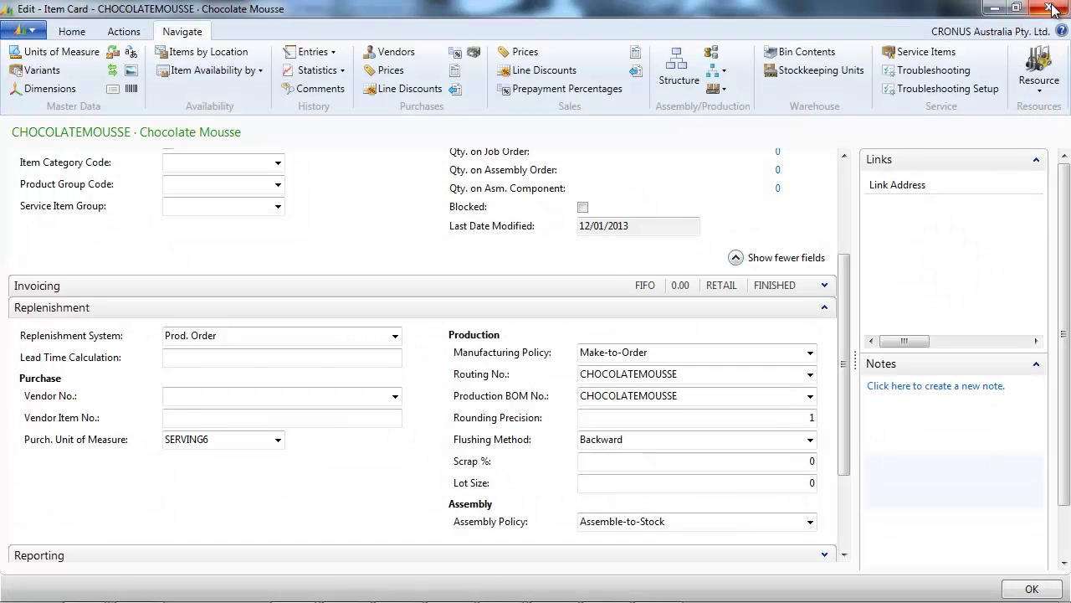
key("Escape")
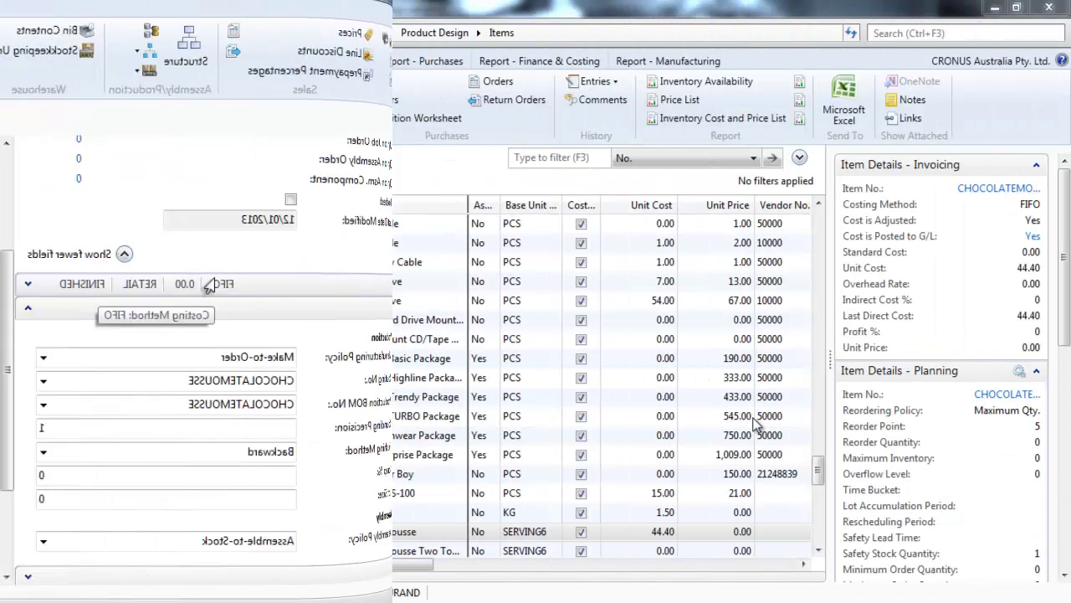
- Go to the Execution area of the Manufacturing department and open the list of released production orders
left_click(376, 31)
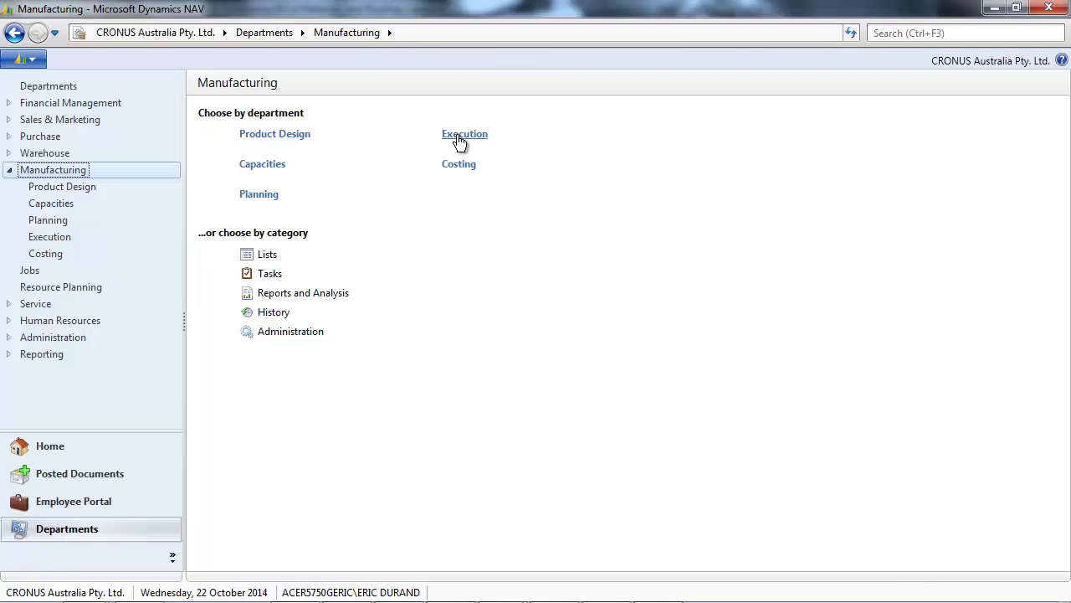
left_click(460, 136)
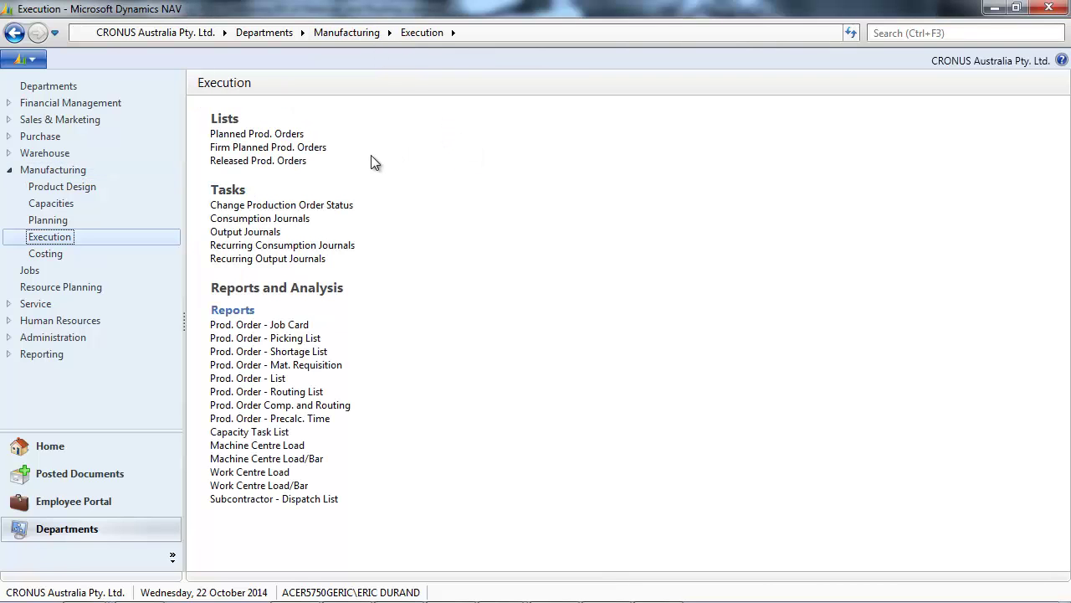
left_click(290, 161)
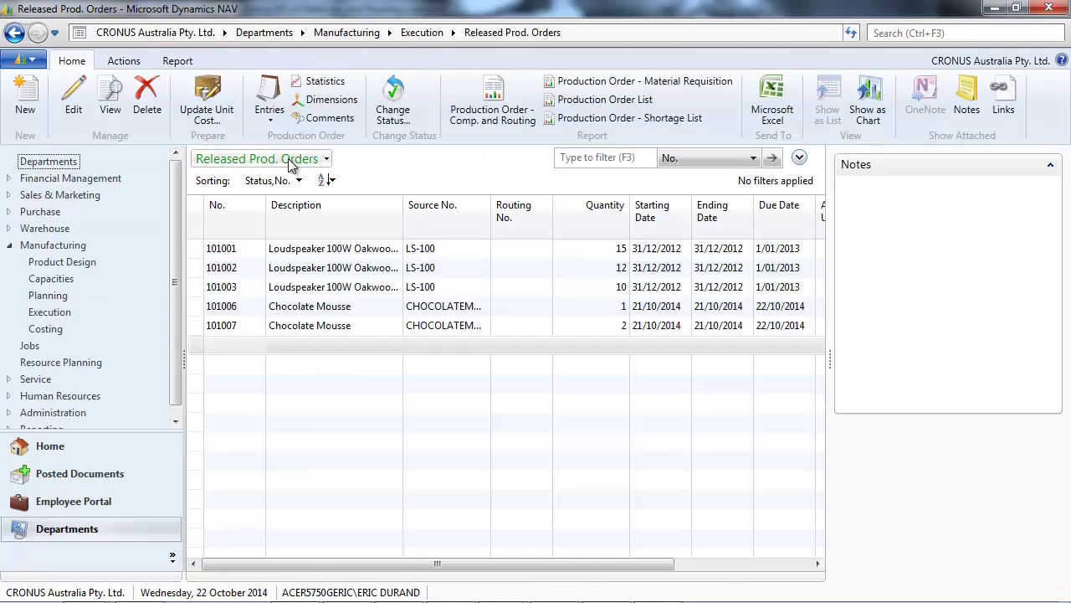
- Create a released production order for item CHOCOLATEMOUSSE with quantity 1 and location code BLUE
left_click(33, 111)
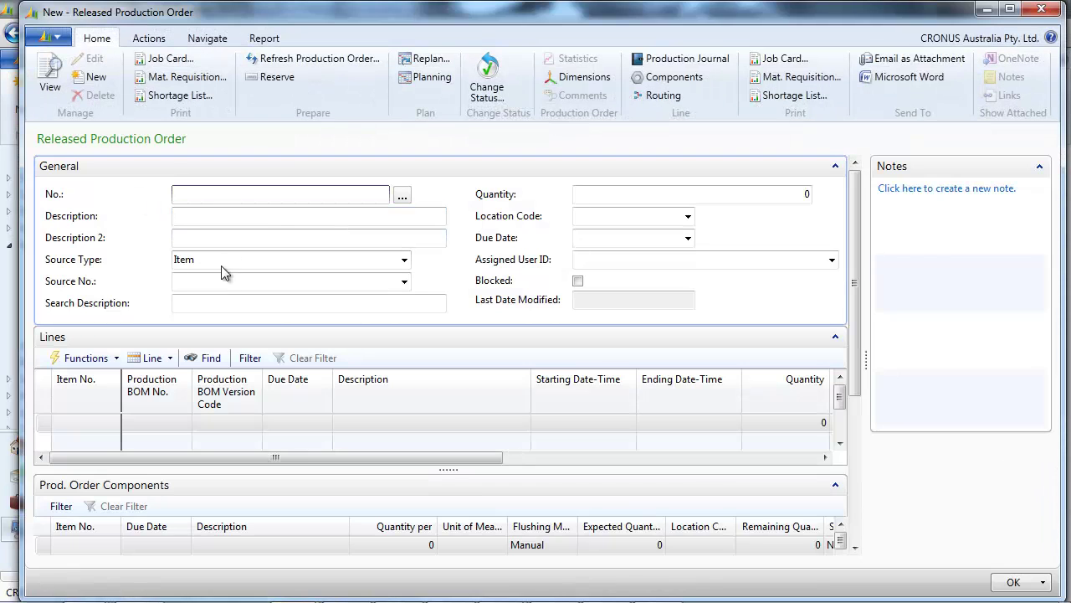
left_click(219, 282)
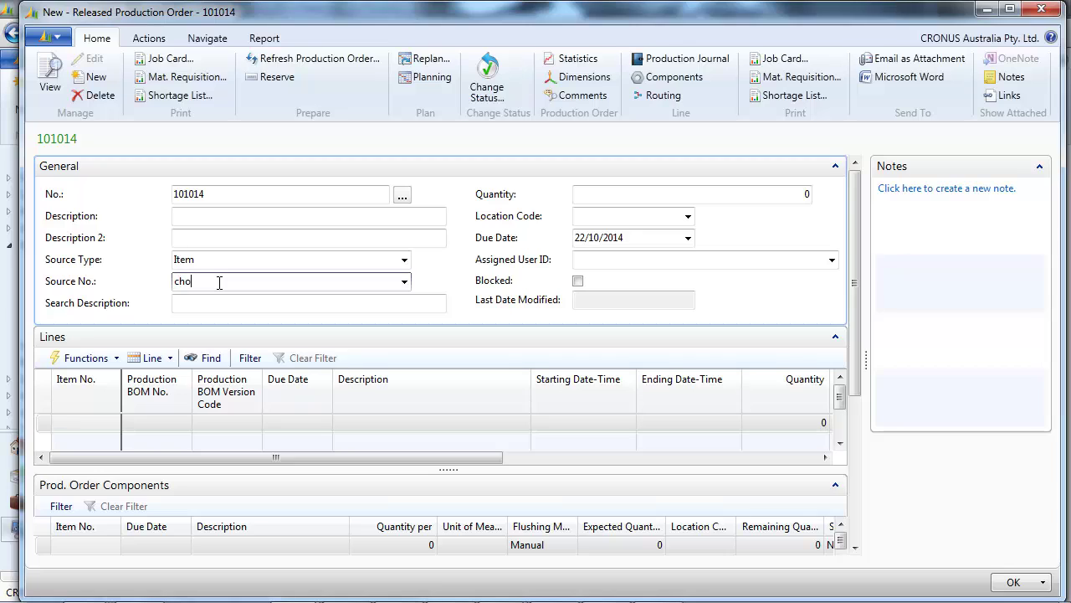
type("choco")
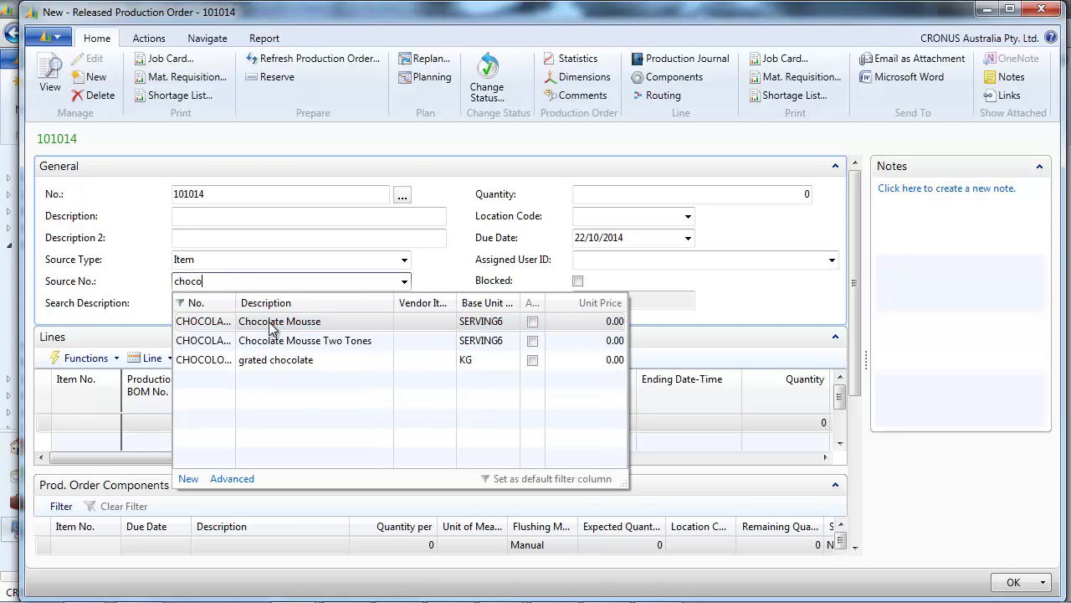
left_click(269, 322)
key("Tab")
key("Tab")
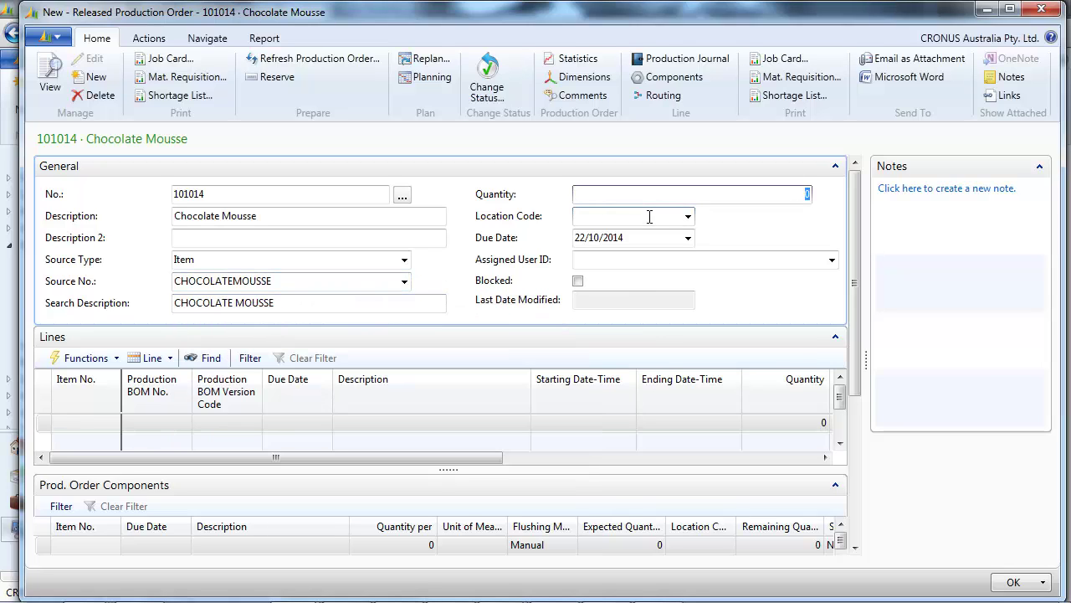
type("1")
key("Tab")
type("blue")
key("Tab")
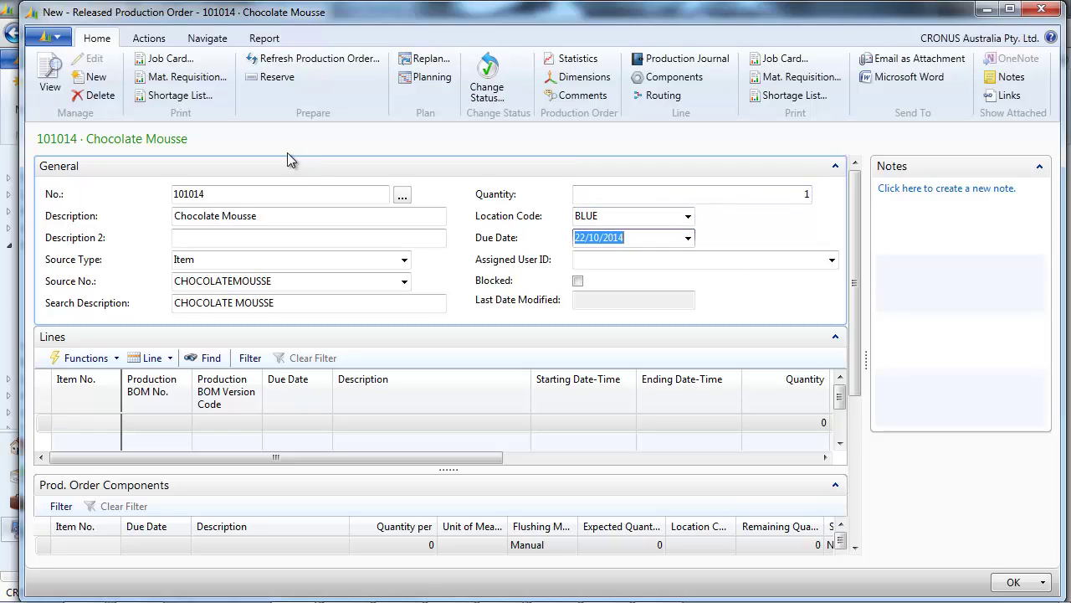
- Refresh the production order with the scheduling direction set to Forward
left_click(305, 61)
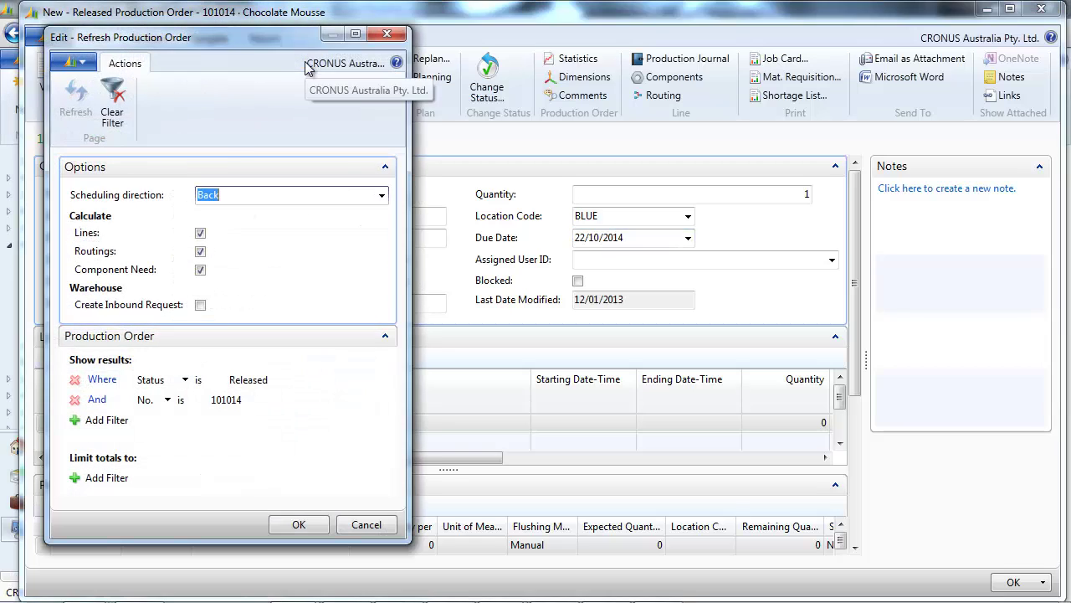
left_click(382, 196)
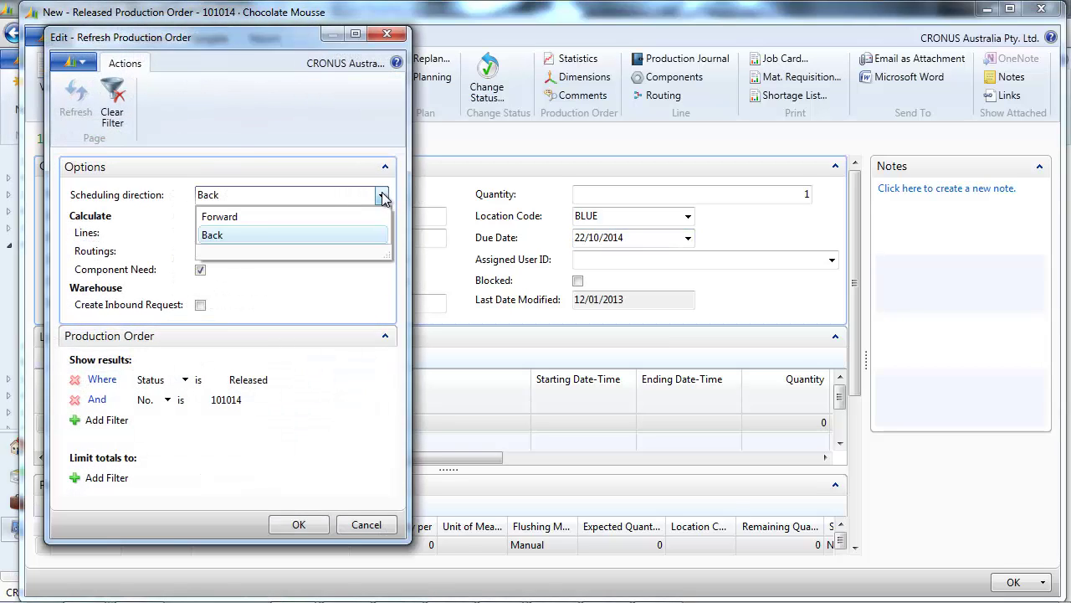
left_click(251, 220)
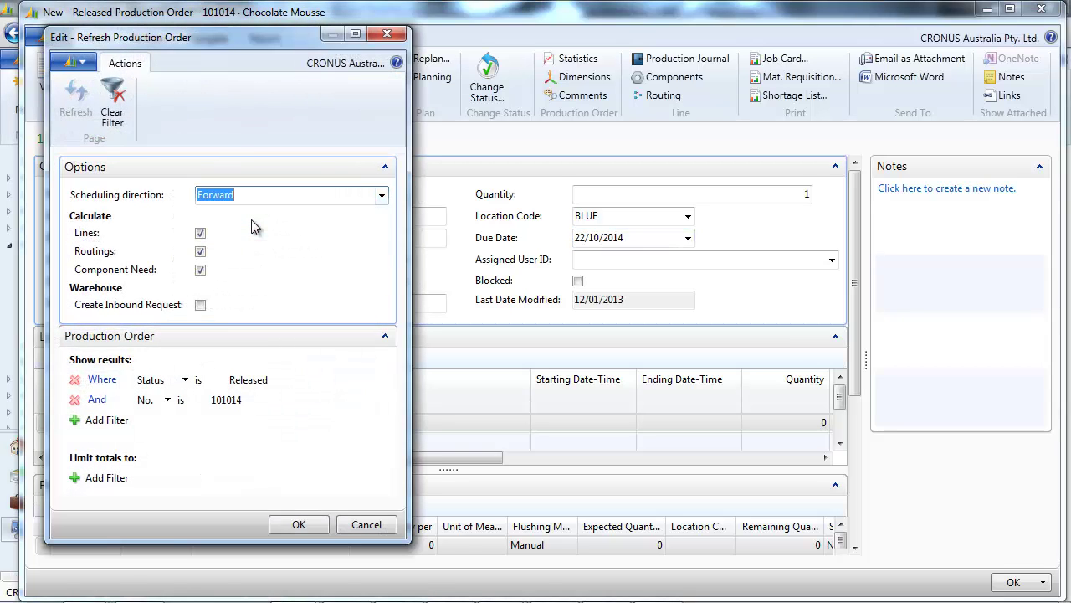
left_click(294, 525)
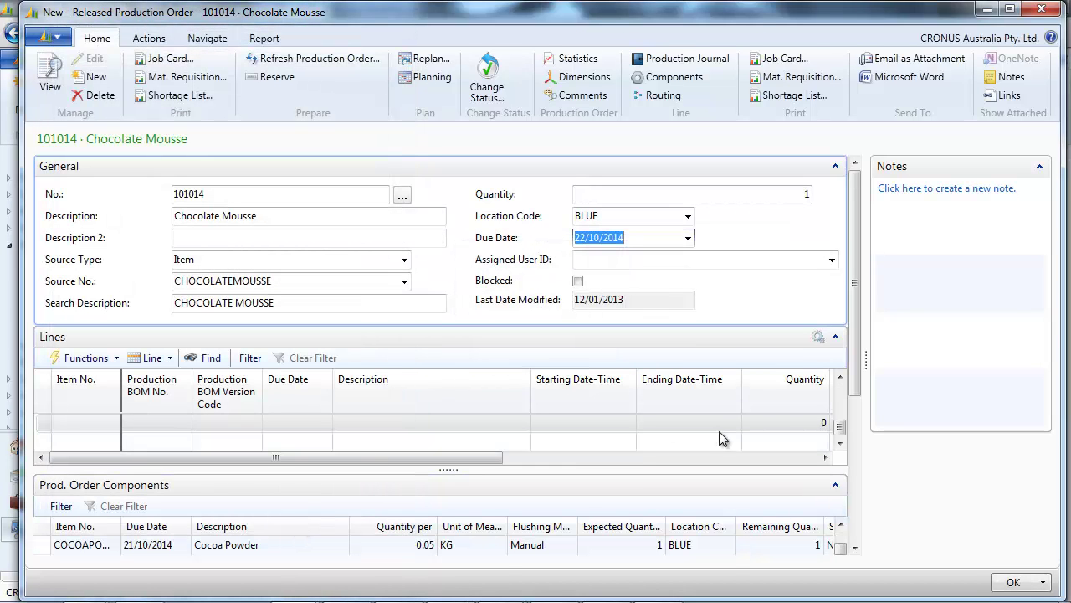
- Examine the routing operations of the production order's Chocolate Mousse line, and close the routing
scroll(833, 426, "up", 1)
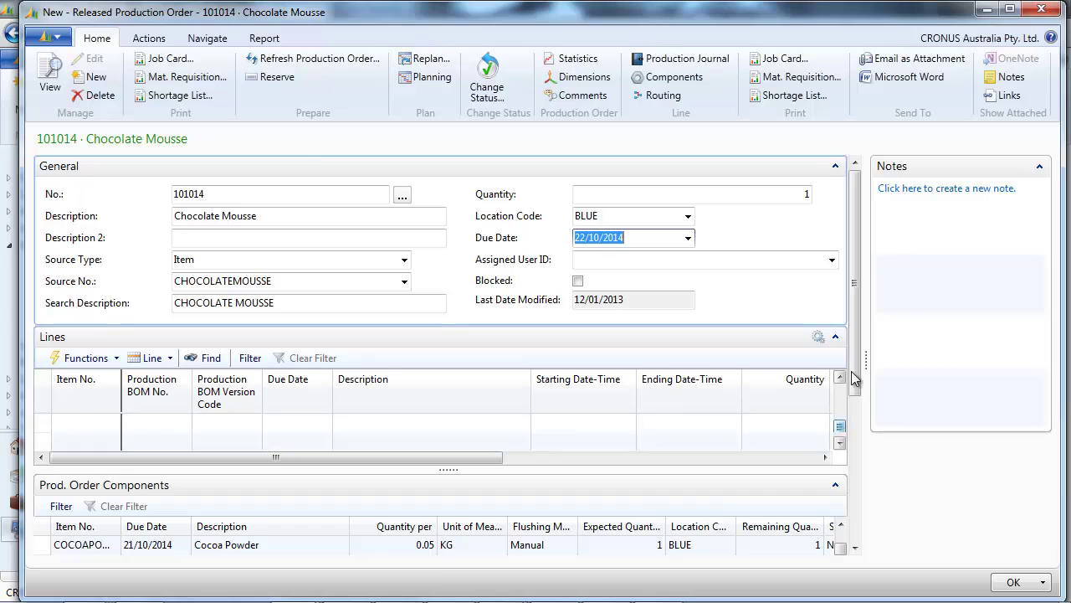
left_click(445, 423)
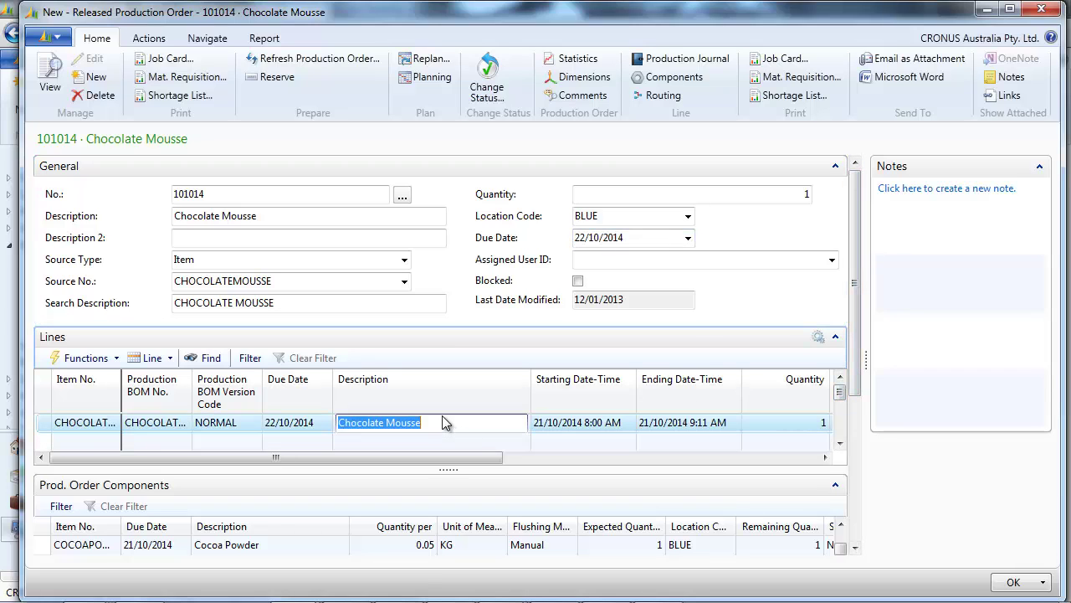
left_click(171, 362)
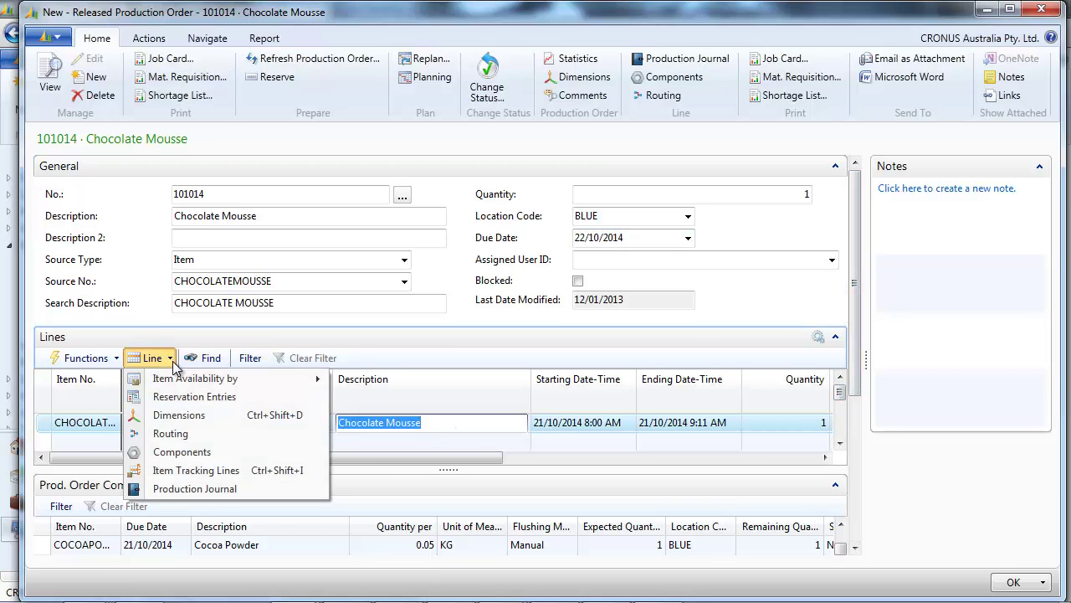
left_click(171, 434)
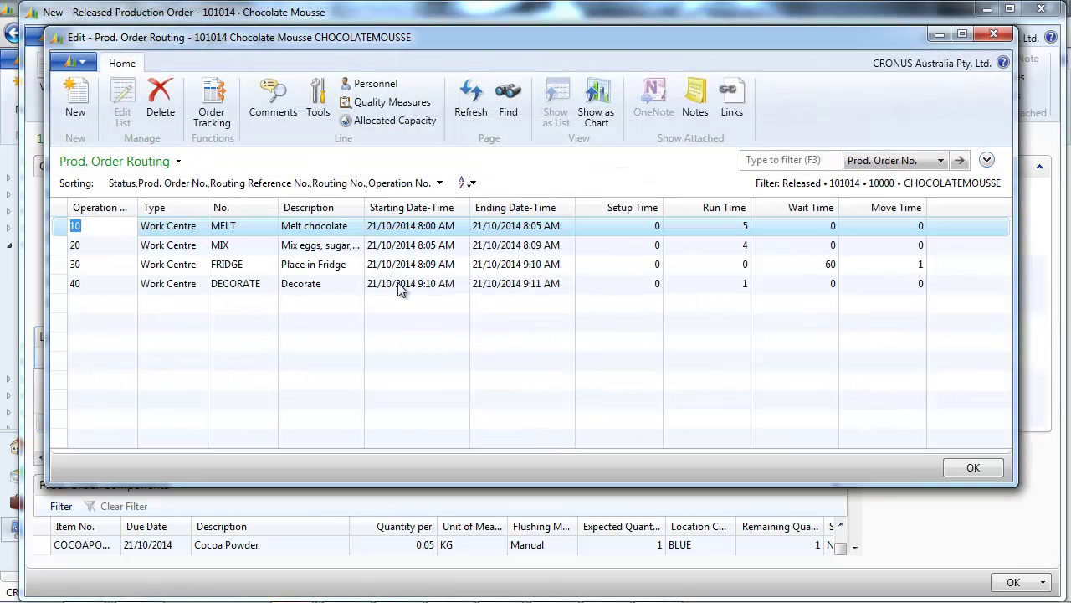
key("Escape")
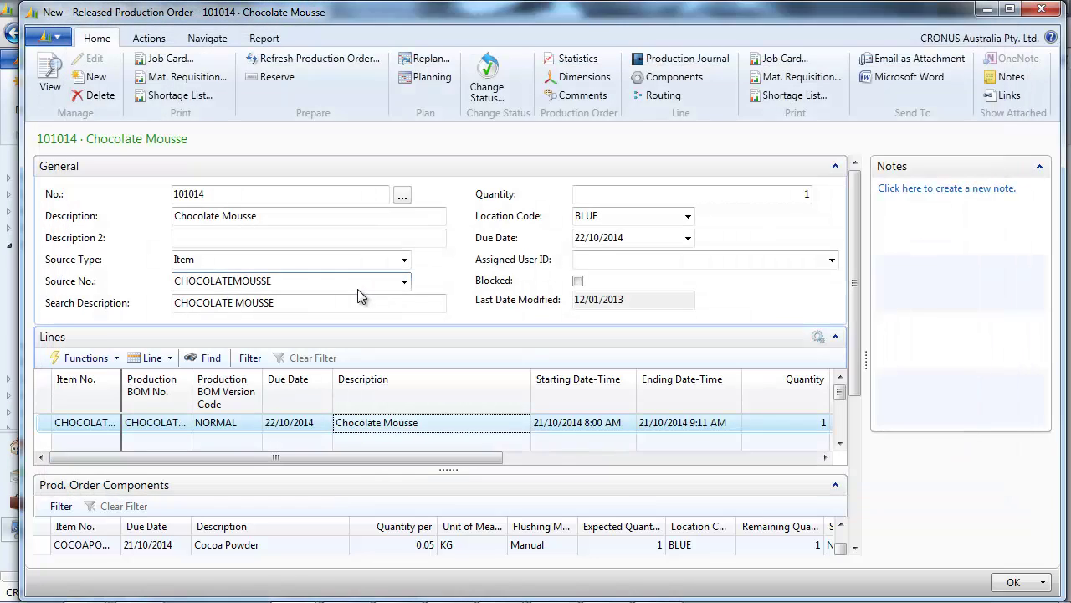
- Preview the material requisition report for the production order, and close the preview
left_click(766, 81)
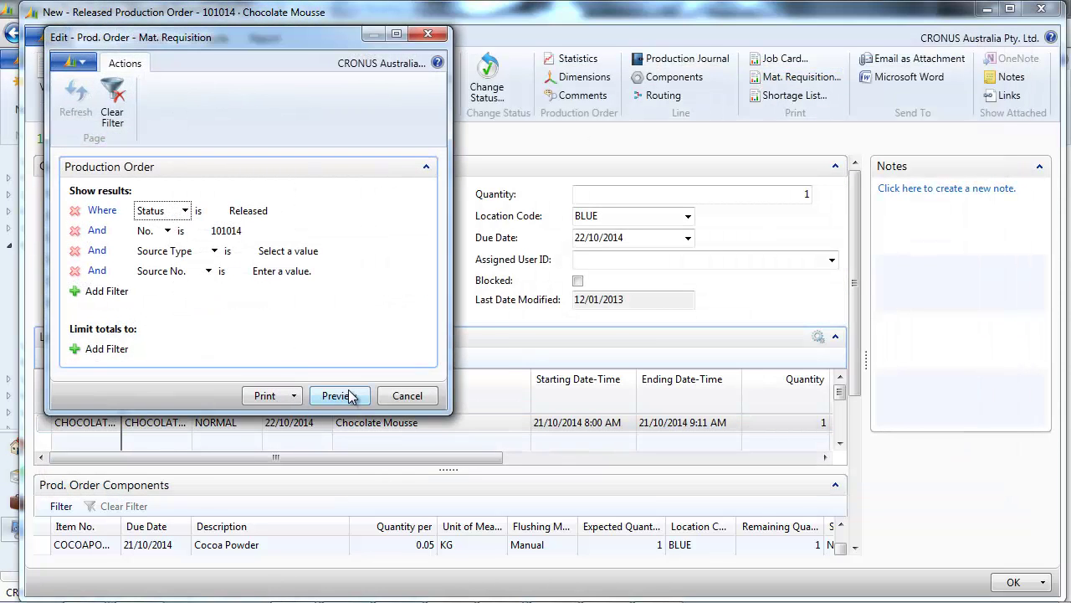
left_click(339, 395)
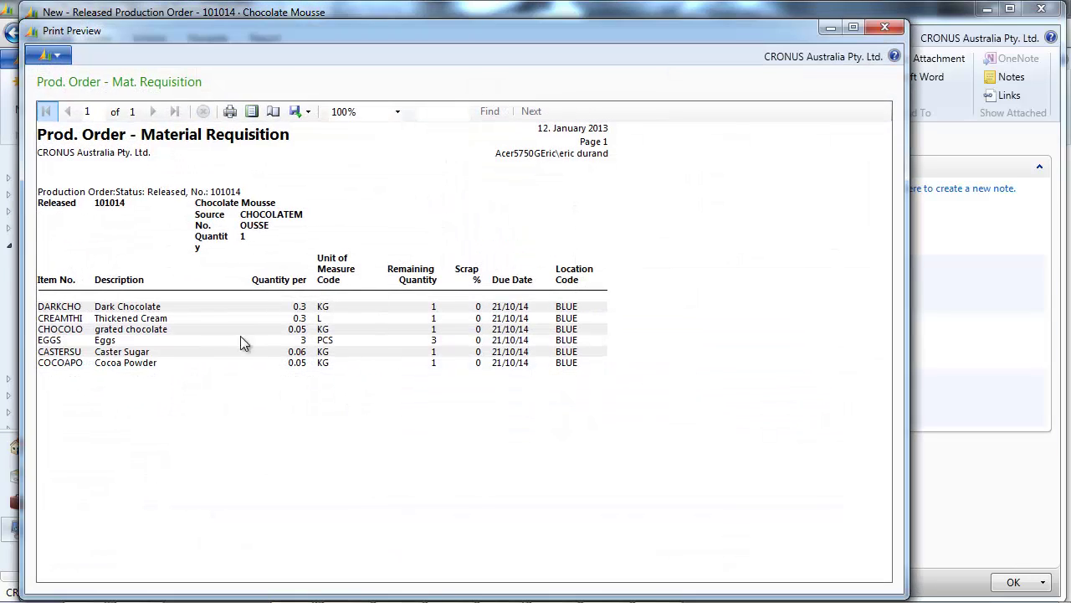
key("Escape")
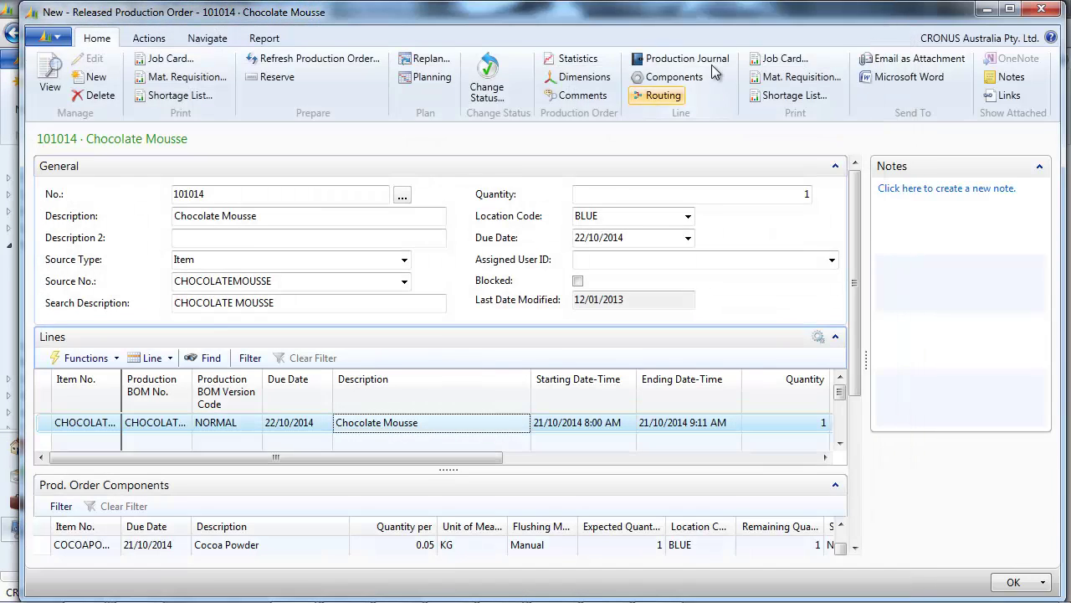
- Preview the job card report for the production order, go through all its pages, and close the preview
left_click(772, 64)
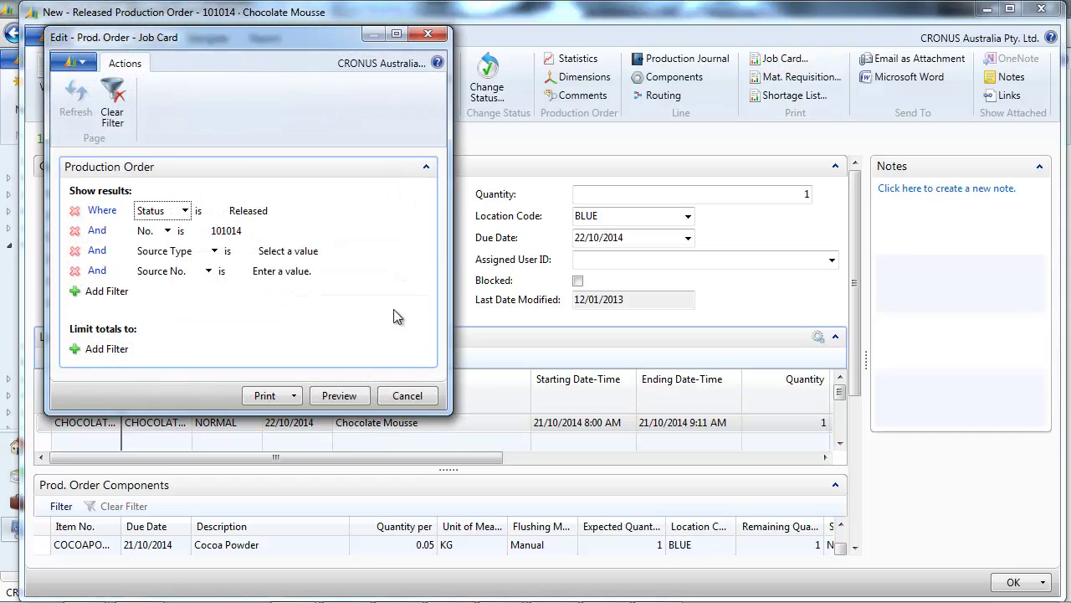
left_click(339, 395)
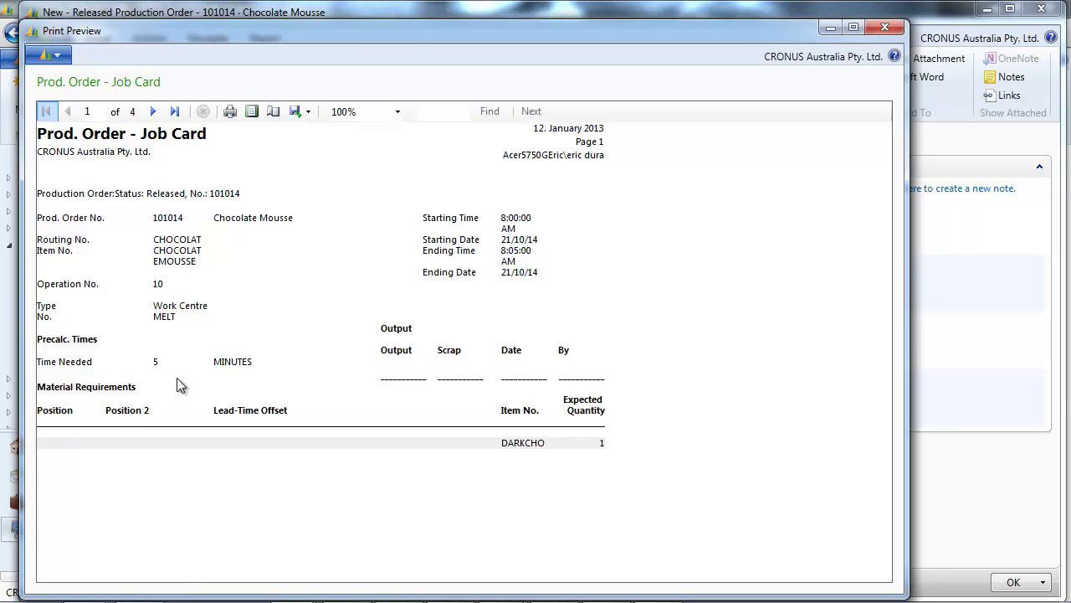
left_click(153, 117)
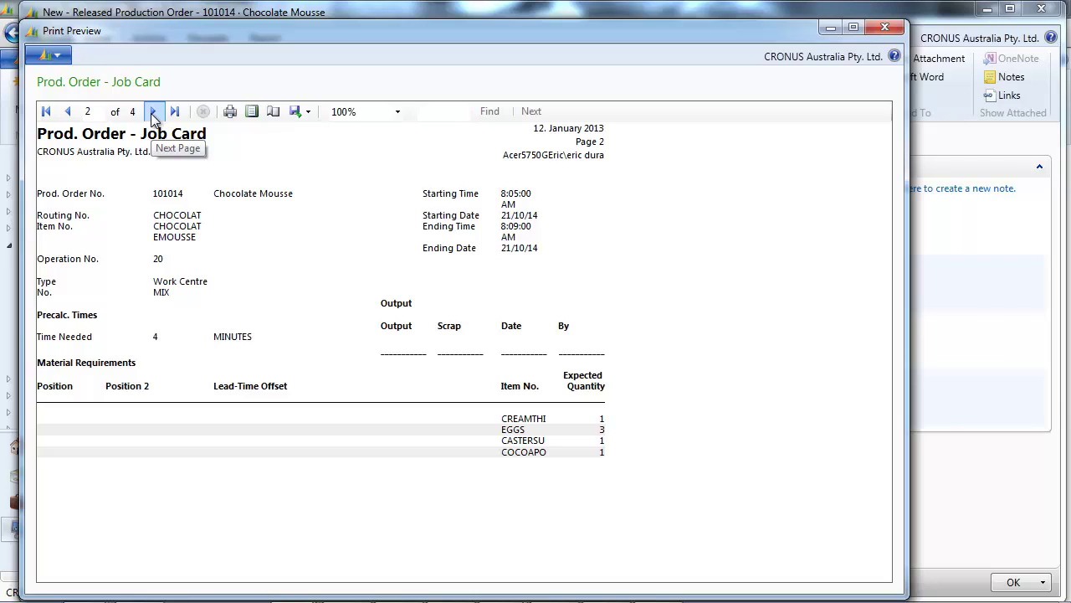
left_click(153, 118)
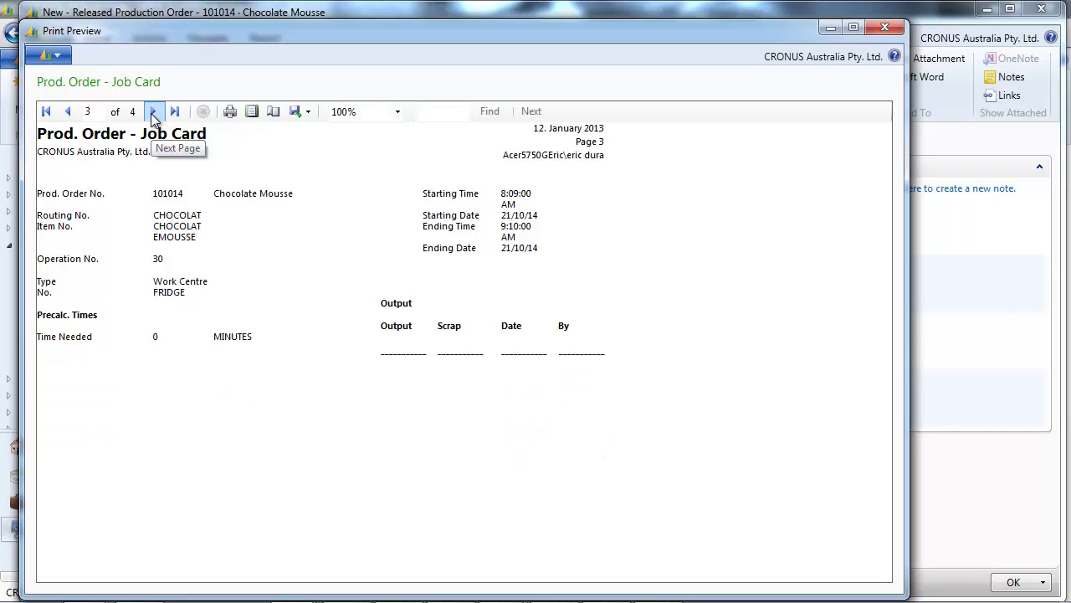
left_click(153, 118)
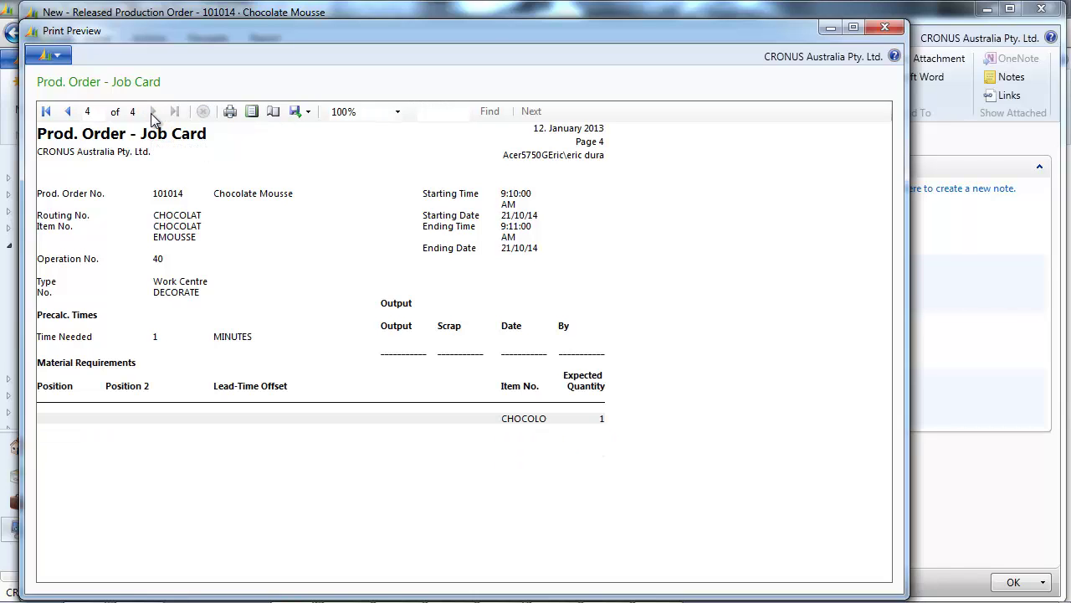
left_click(885, 27)
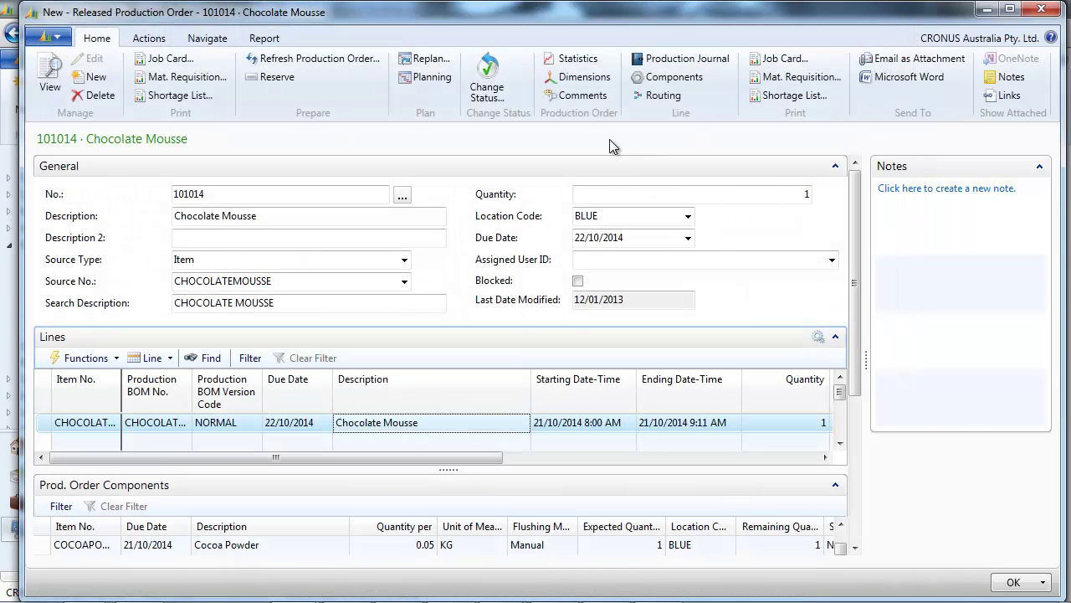
- In the line's production journal, set operation 20's output quantity and the consumption quantities of its four components and grated chocolate to 0
left_click(663, 59)
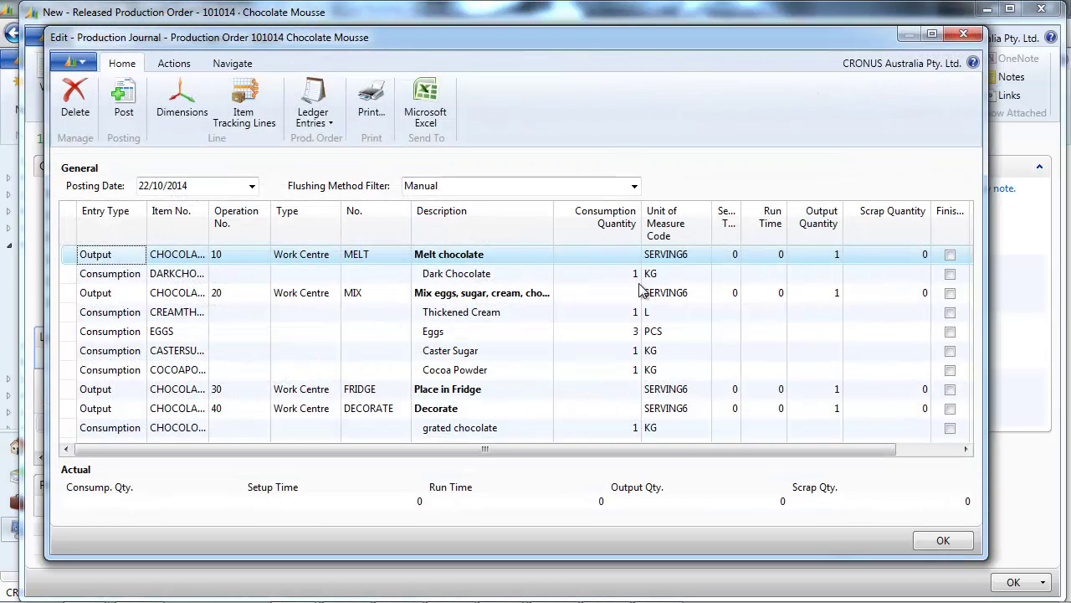
left_click(818, 294)
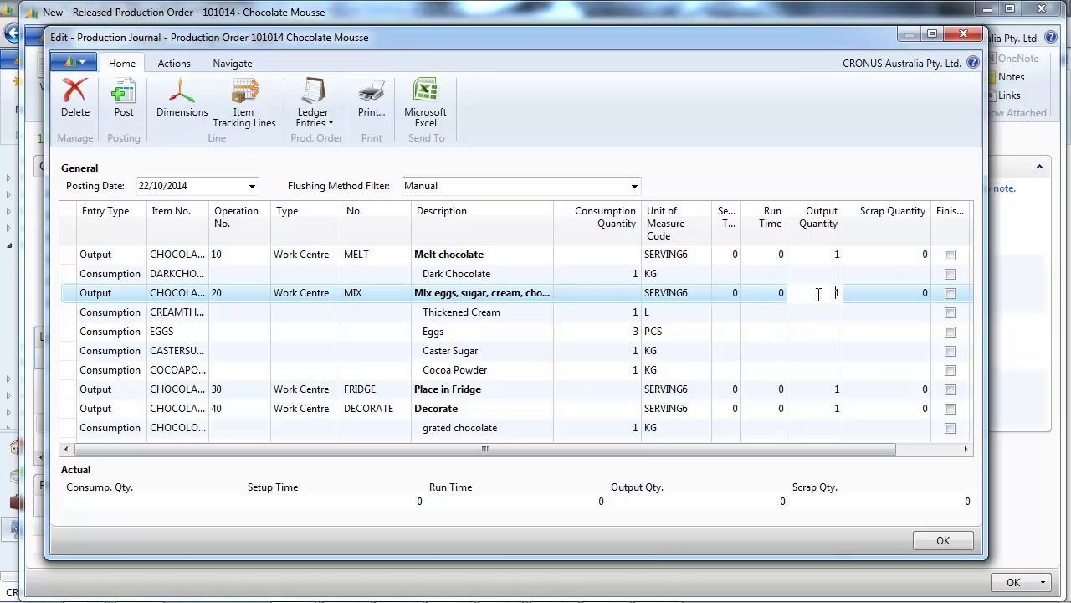
key("Down")
key("Down")
key("shift+Tab")
key("shift+Tab")
key("shift+Tab")
key("Up")
type("0")
key("Down")
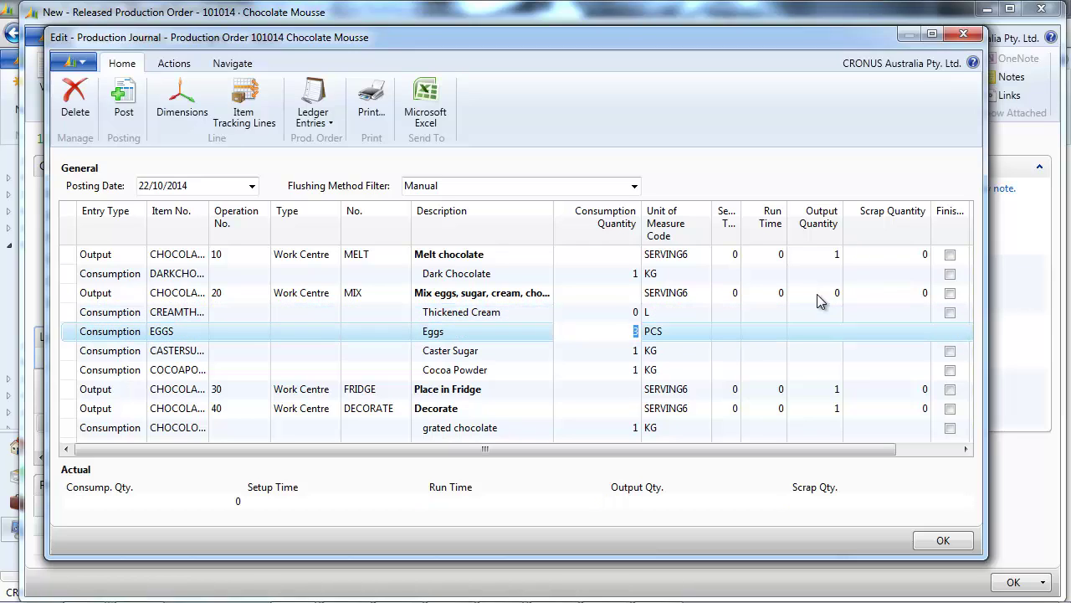
type("0")
key("Down")
type("0")
key("Down")
key("BackSpace")
key("Down")
key("Down")
key("Down")
type("0")
- Set the output quantities of operations 30 (Place in Fridge) and 40 (Decorate) to 0
key("Up")
key("Up")
key("Up")
key("Down")
key("Tab")
key("Tab")
key("Tab")
key("Tab")
key("BackSpace")
key("Down")
key("BackSpace")
- Mark operation 10 (Melt chocolate) as finished in the production journal
key("Up")
key("Up")
key("Up")
key("Up")
key("Up")
key("Up")
key("Up")
key("Up")
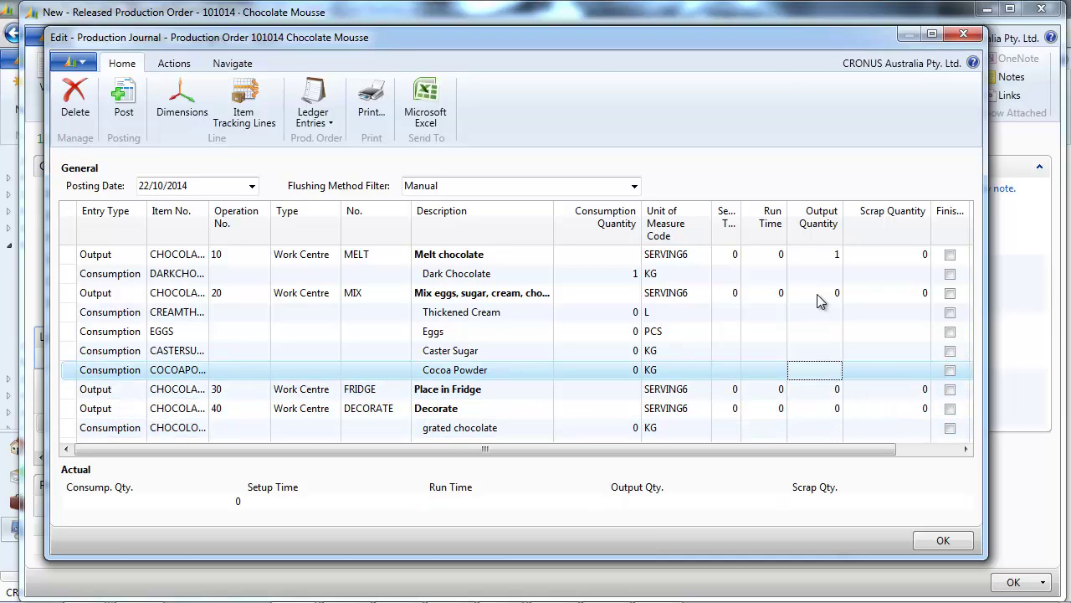
key("Tab")
key("Tab")
key("space")
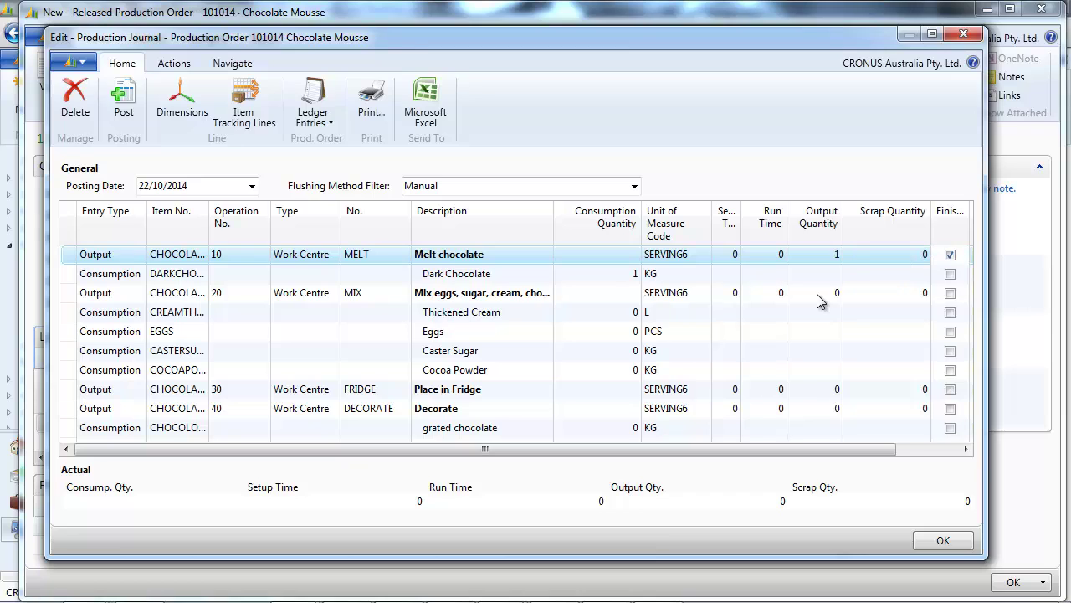
- Post the production journal with the Melt chocolate output and Dark Chocolate consumption, and close the journal
left_click(121, 99)
left_click(523, 320)
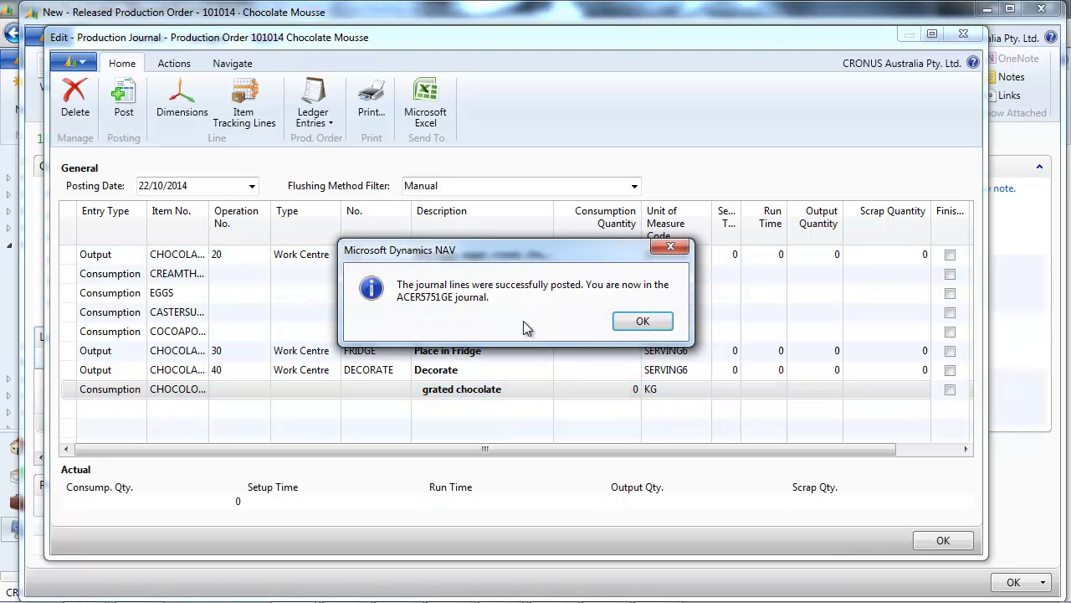
left_click(633, 320)
key("Escape")
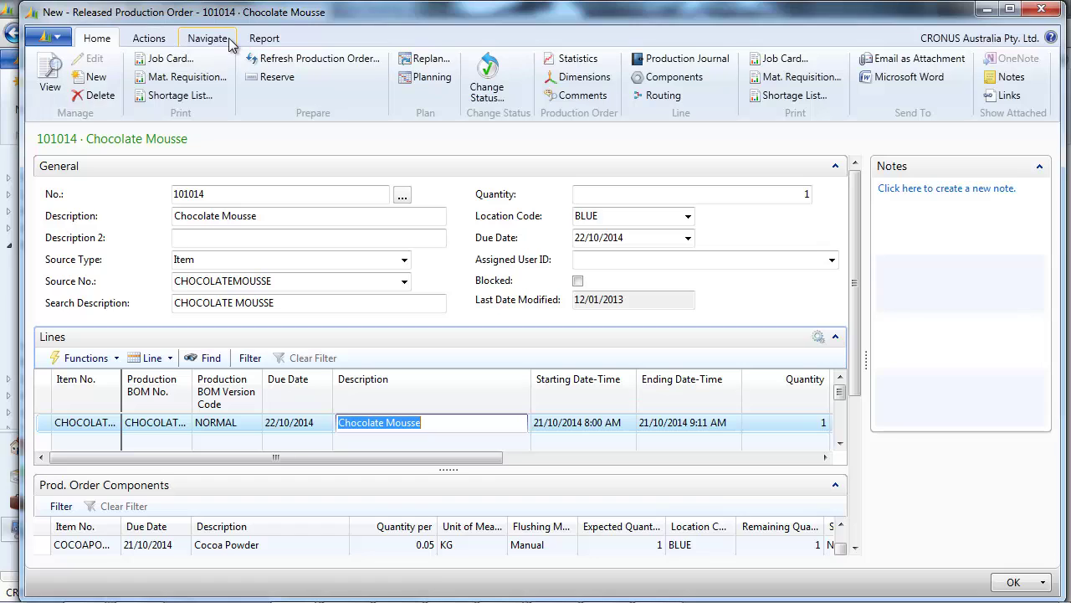
- Review the production order's item ledger entries and capacity ledger entries for the Melt chocolate posting, closing each list
left_click(207, 38)
left_click(49, 83)
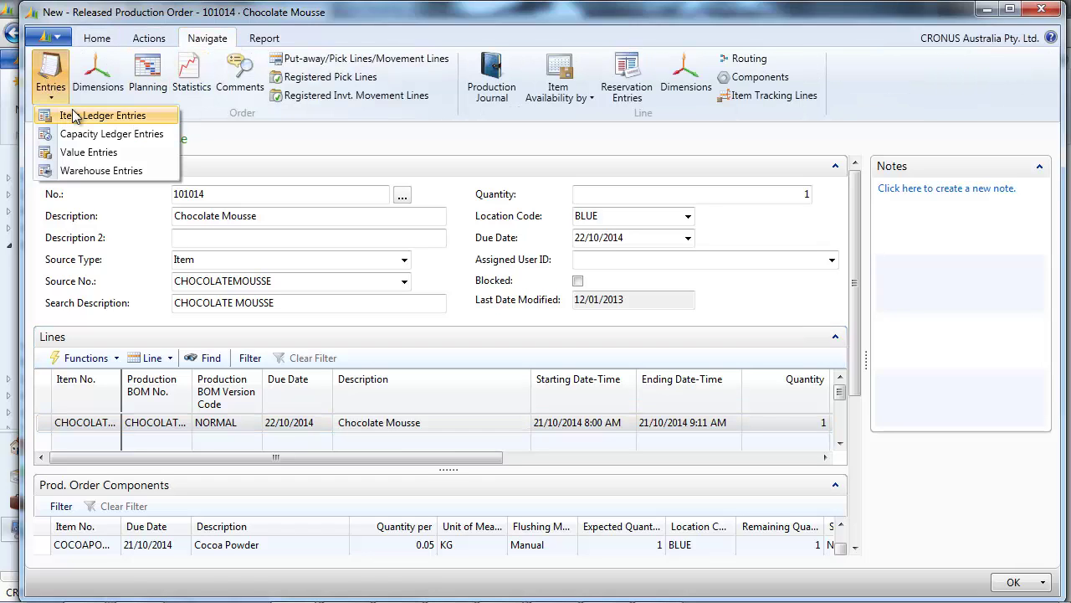
left_click(77, 116)
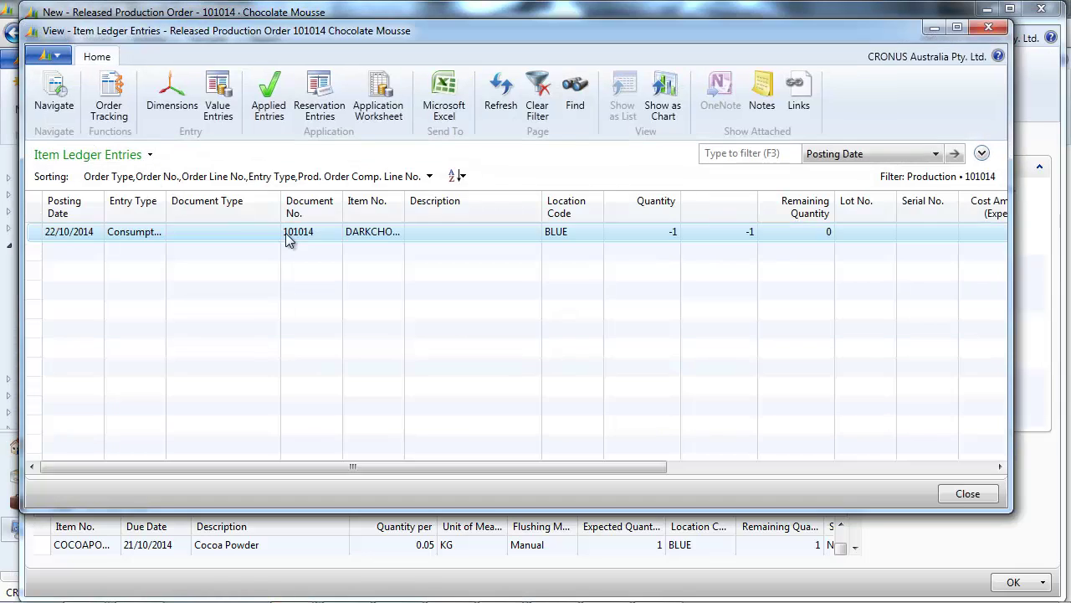
key("Escape")
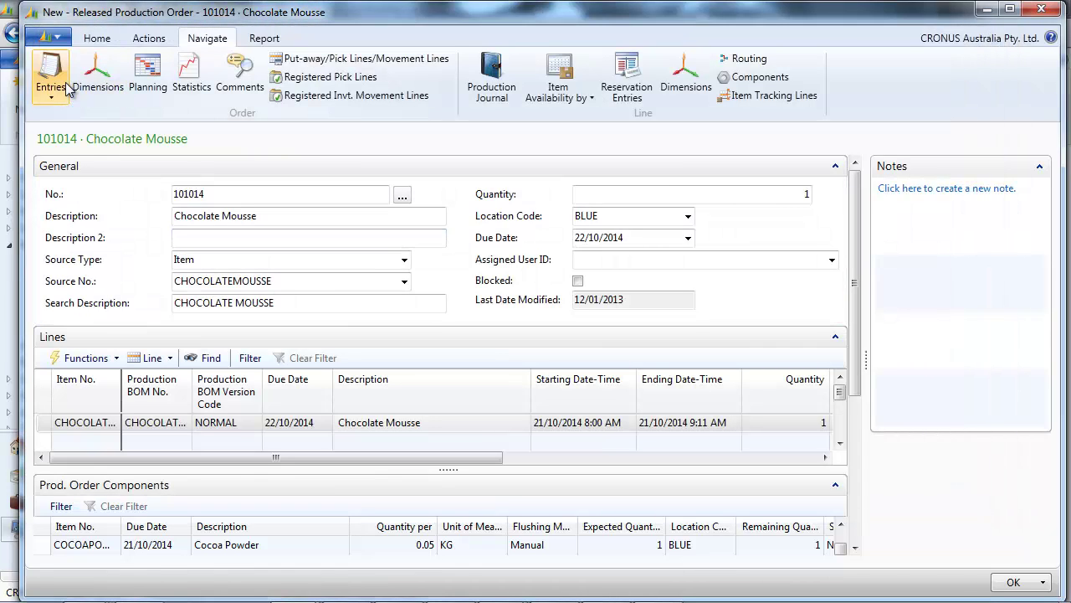
left_click(65, 87)
left_click(70, 134)
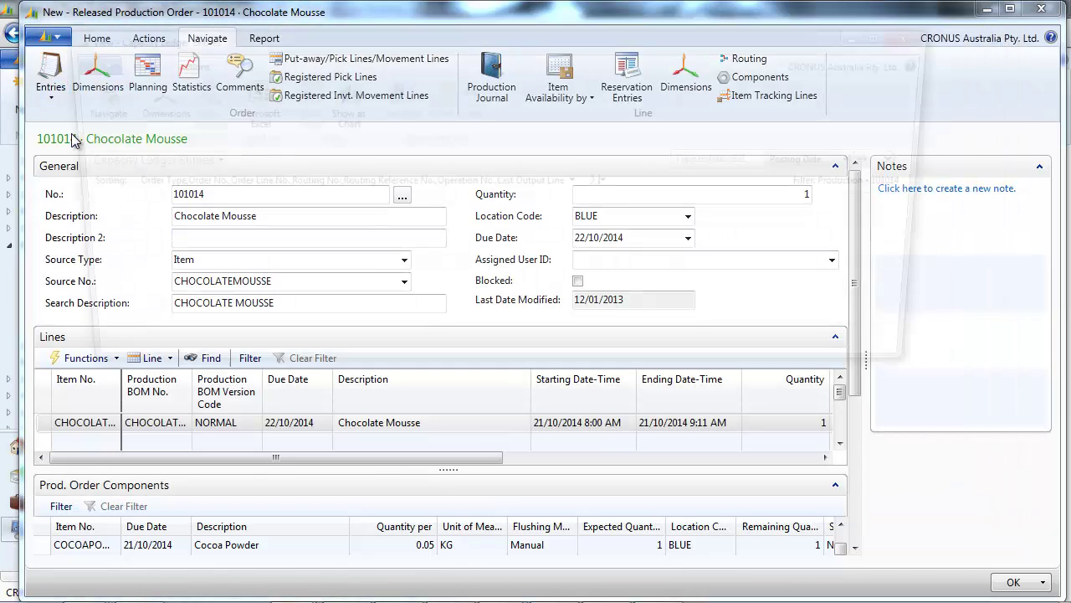
key("Escape")
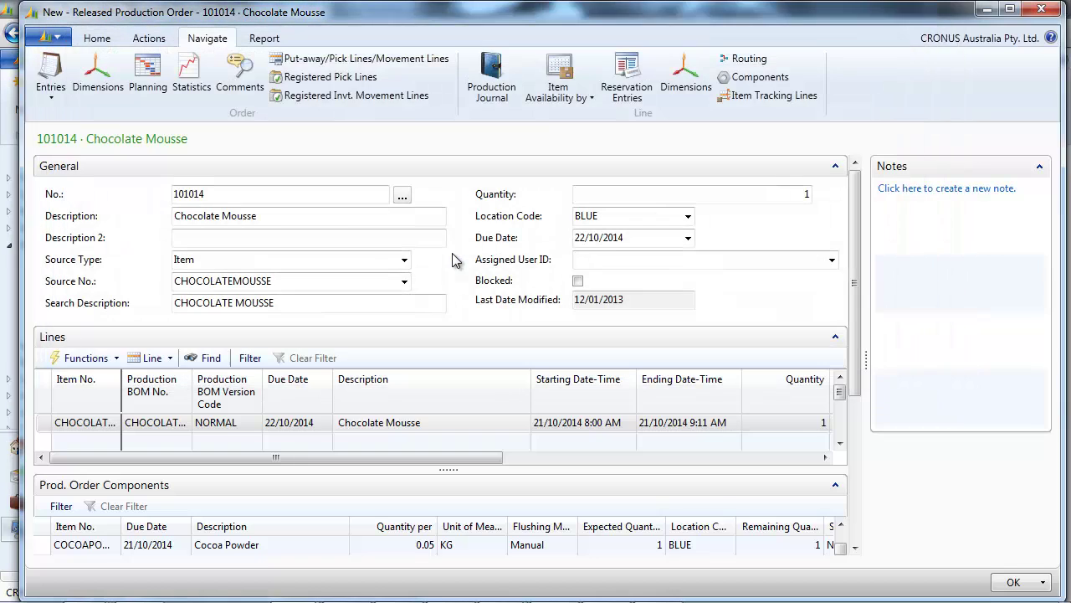
- Reopen the production journal and set the outputs of operations 30 and 40 and the grated chocolate consumption to 0
left_click(505, 94)
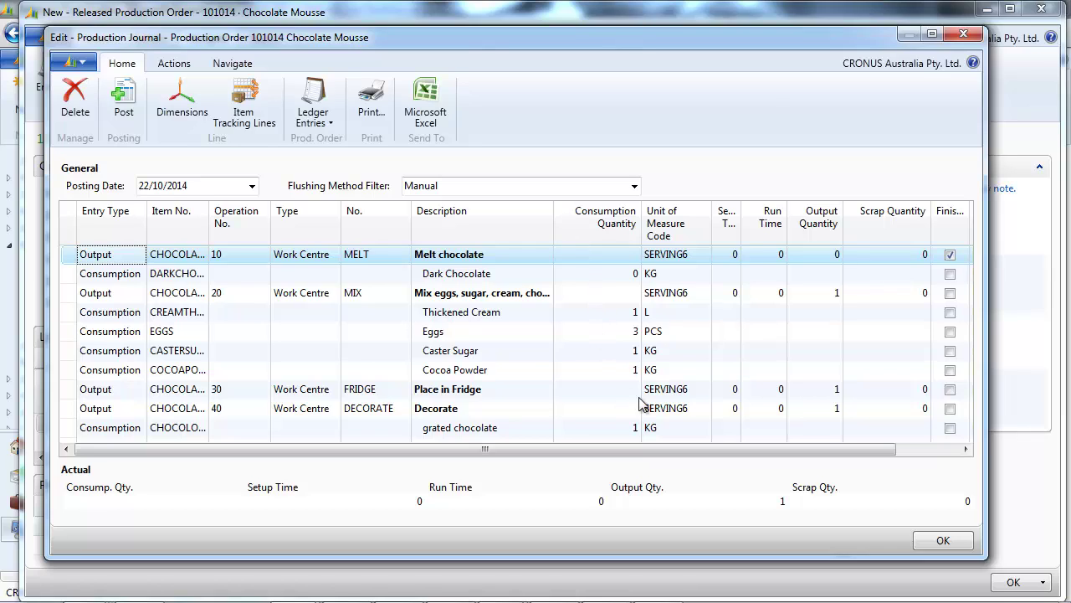
left_click(824, 388)
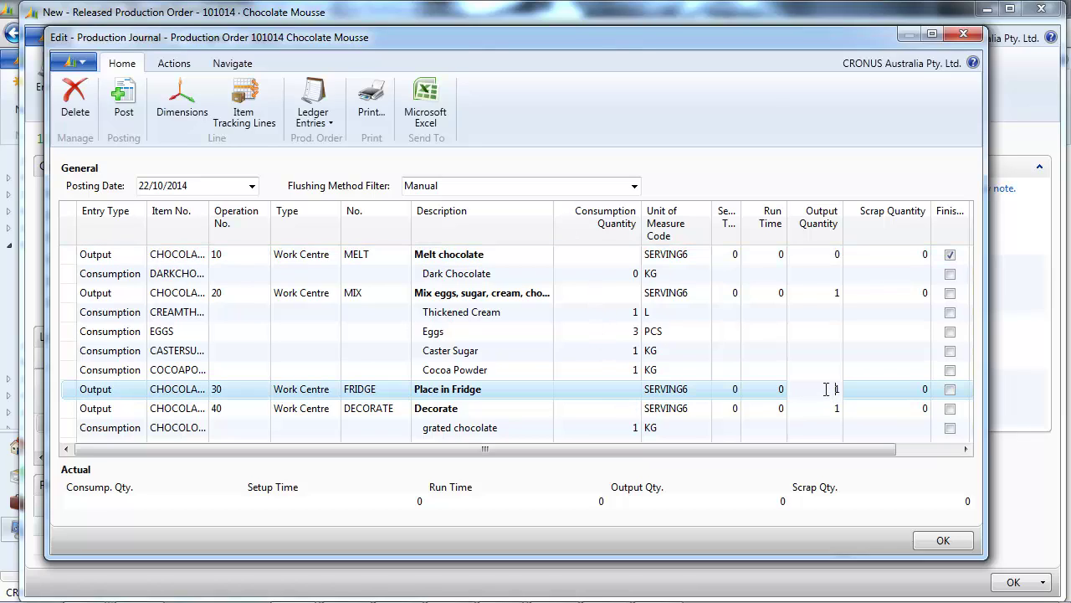
key("Down")
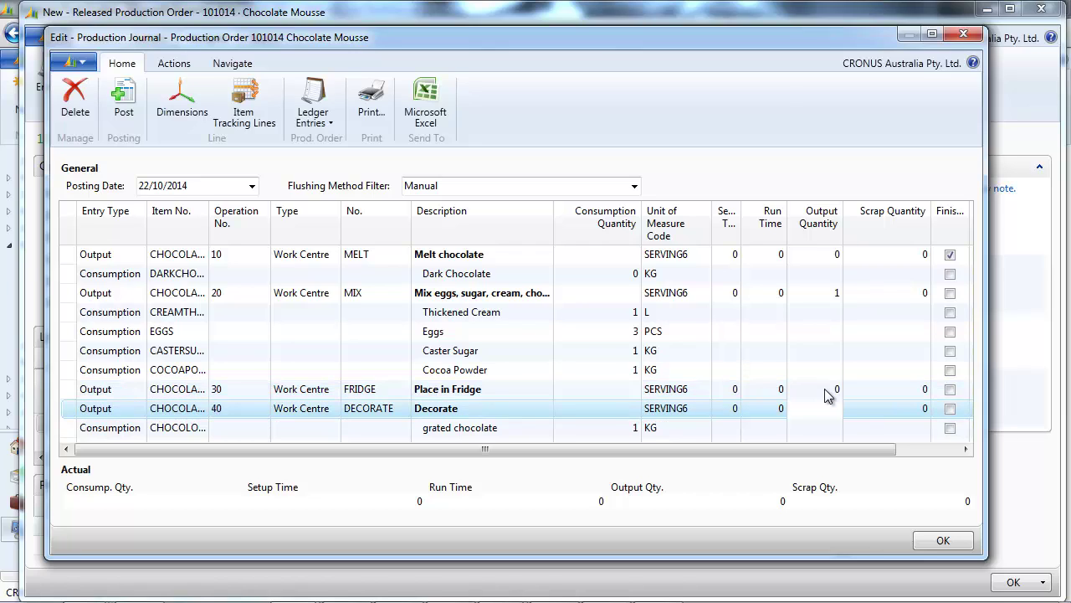
key("Down")
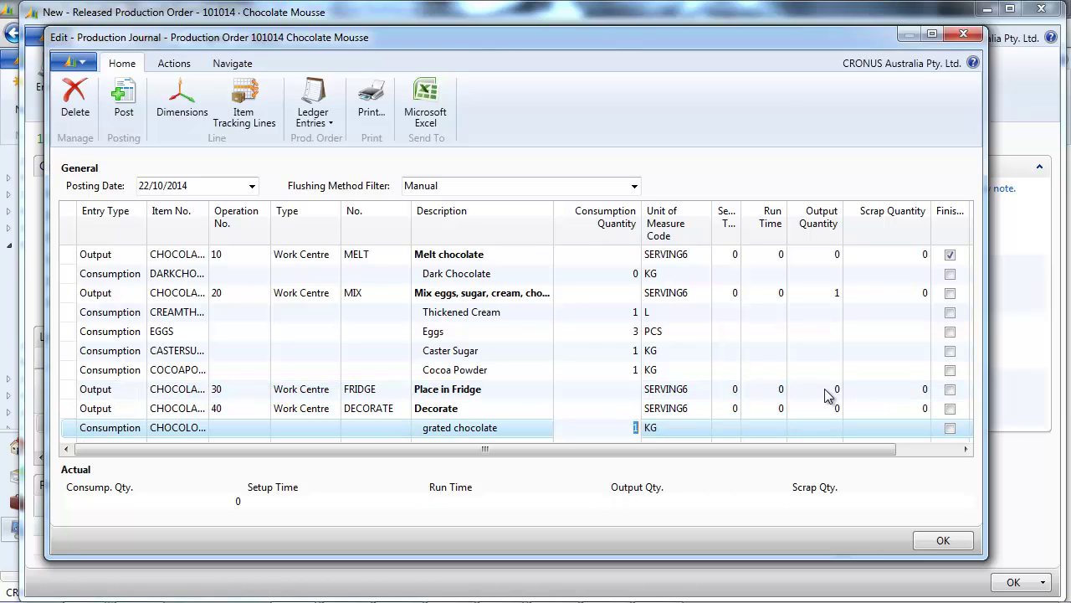
key("Up")
- Mark operation 20 at the MIX work centre as finished
key("Up")
key("Up")
key("Up")
key("Up")
key("Up")
key("Up")
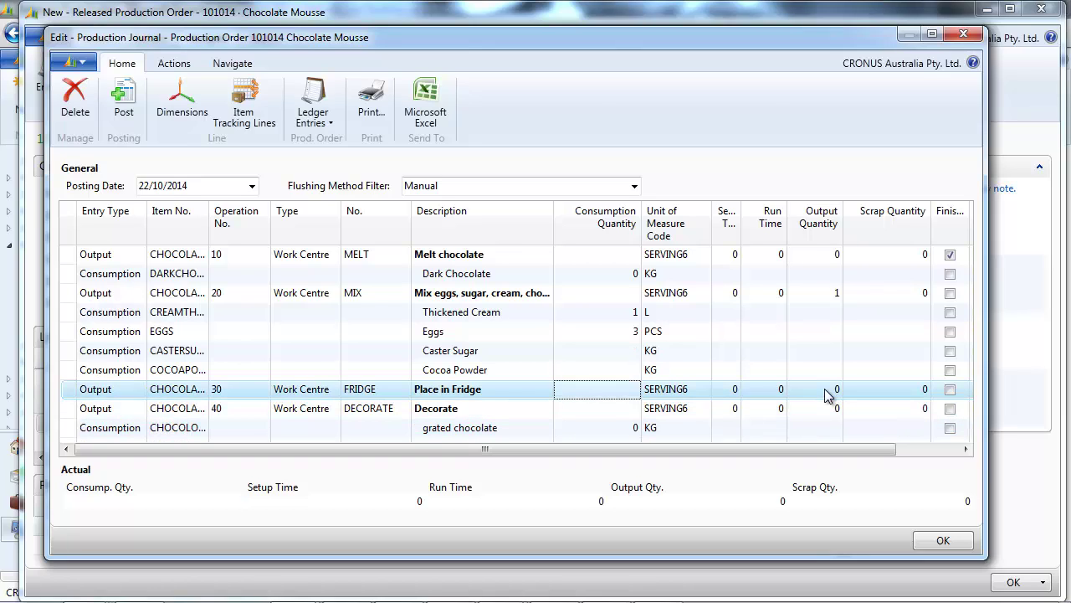
key("Tab")
key("Tab")
key("Tab")
key("Tab")
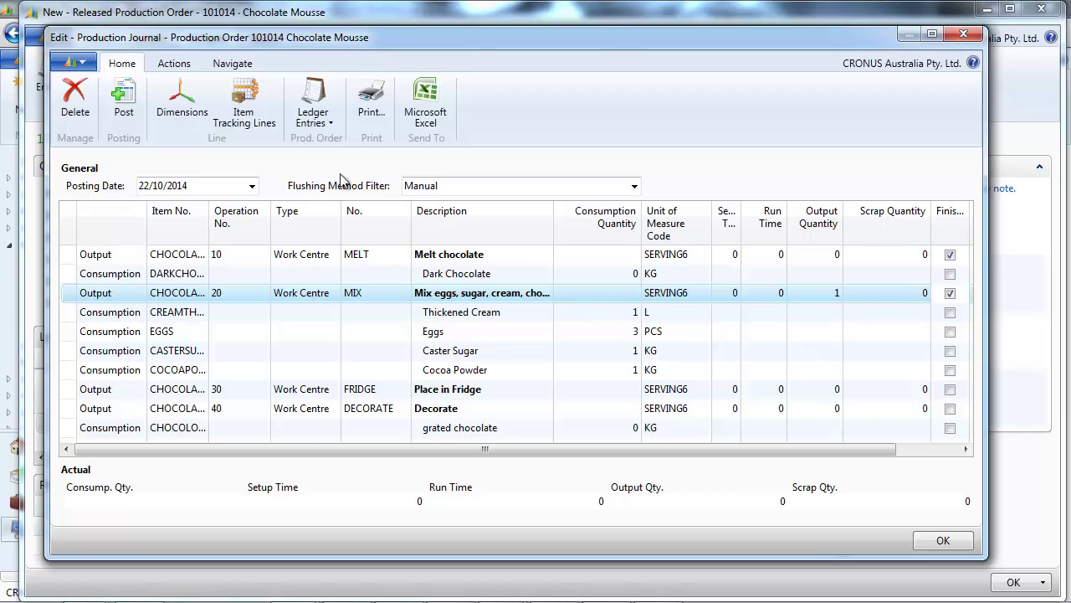
- Post the production journal with operation 20's output and the consumption of its cream, eggs, caster sugar and cocoa powder
left_click(130, 105)
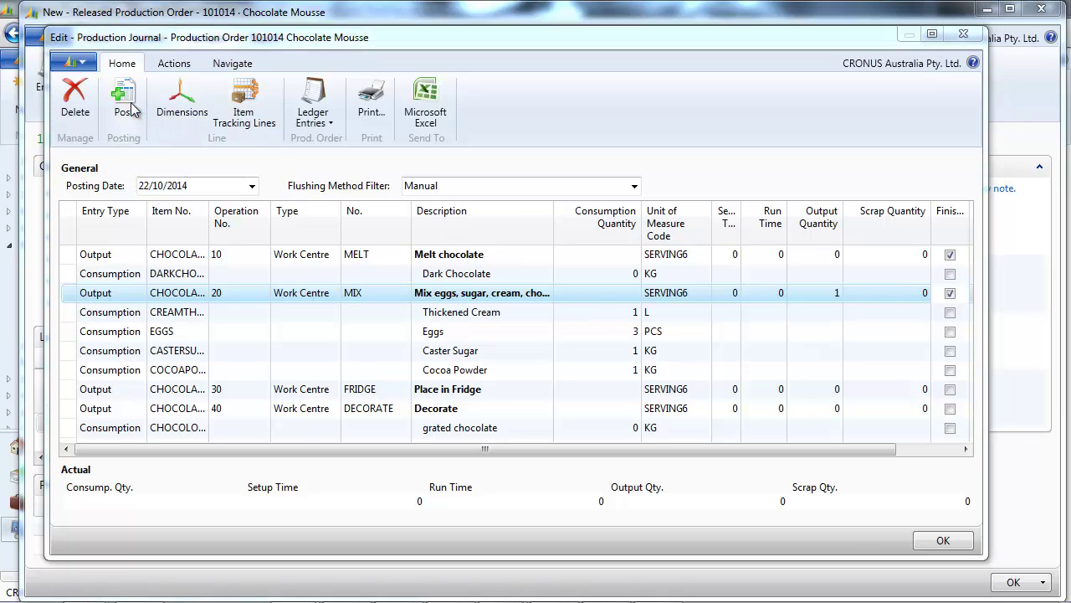
left_click(522, 319)
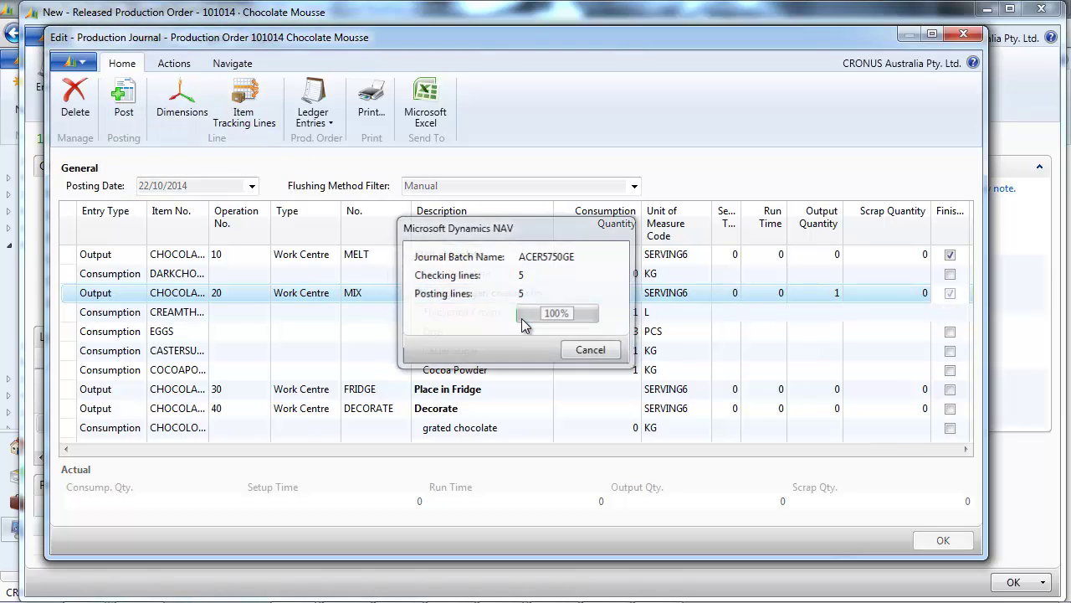
left_click(642, 321)
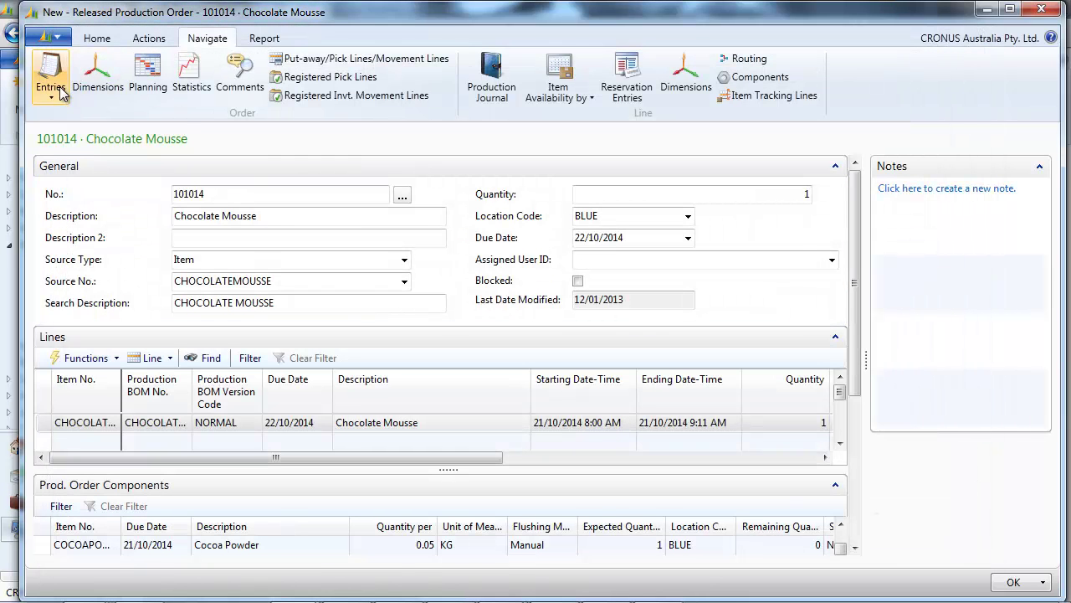
- Check the order's item ledger entries and capacity ledger entries again after the operation 20 posting, and close them
left_click(50, 80)
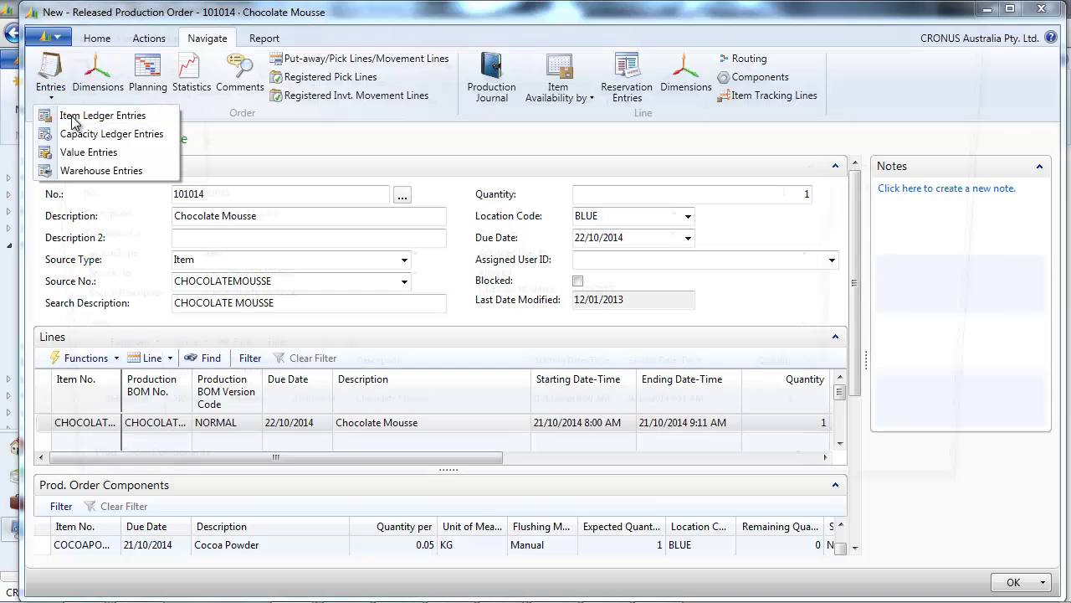
left_click(72, 117)
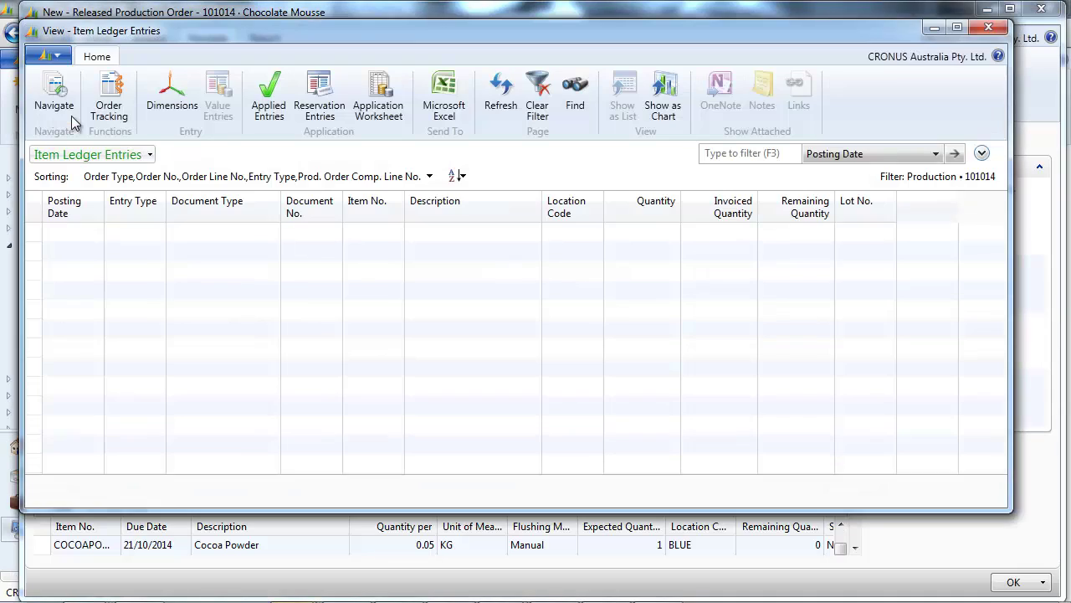
key("Escape")
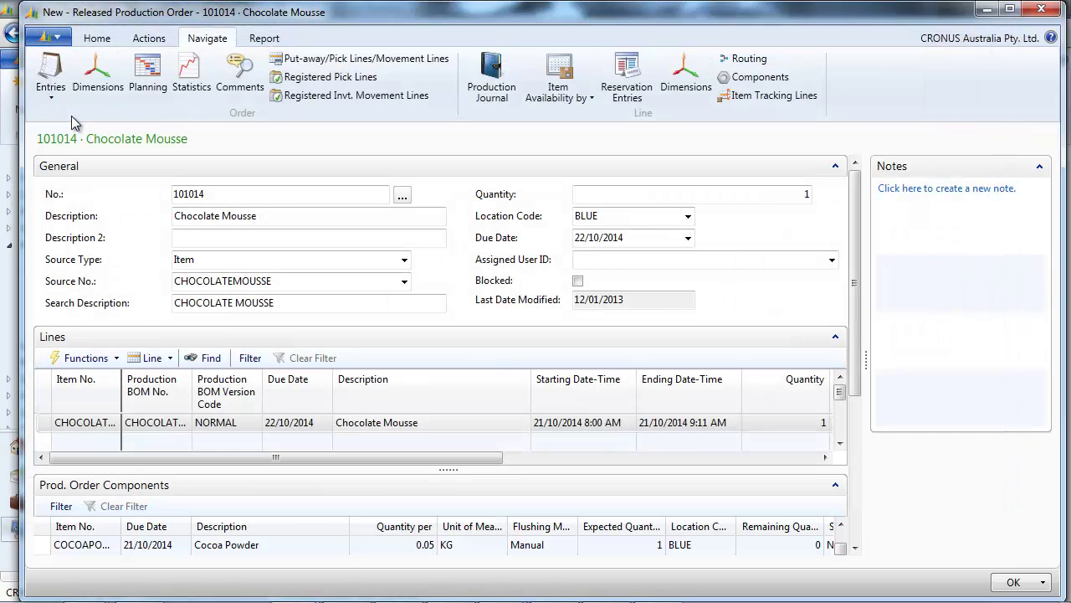
left_click(51, 79)
left_click(65, 136)
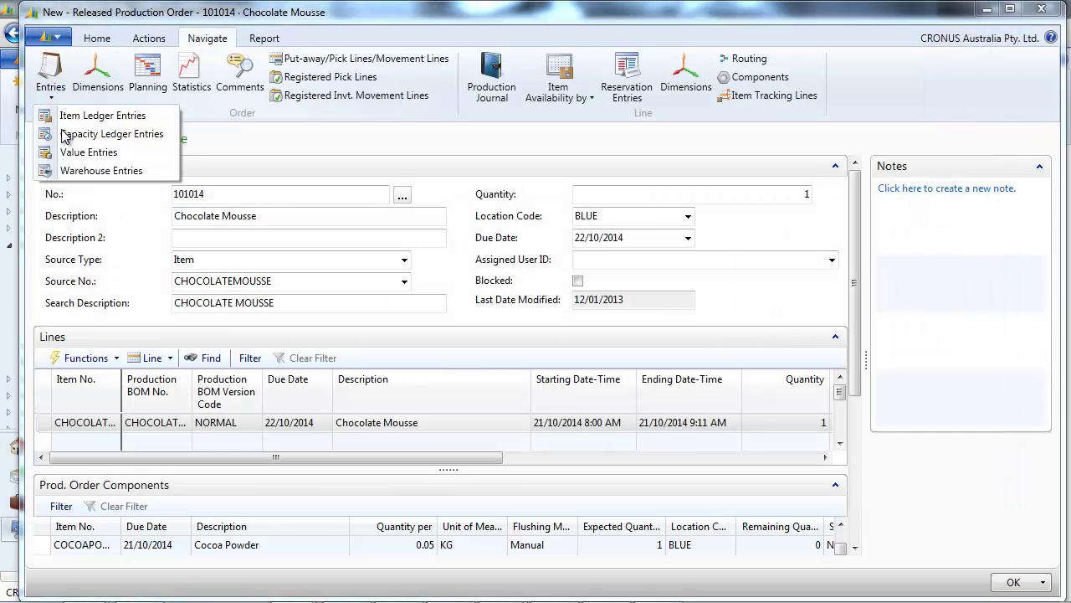
key("Escape")
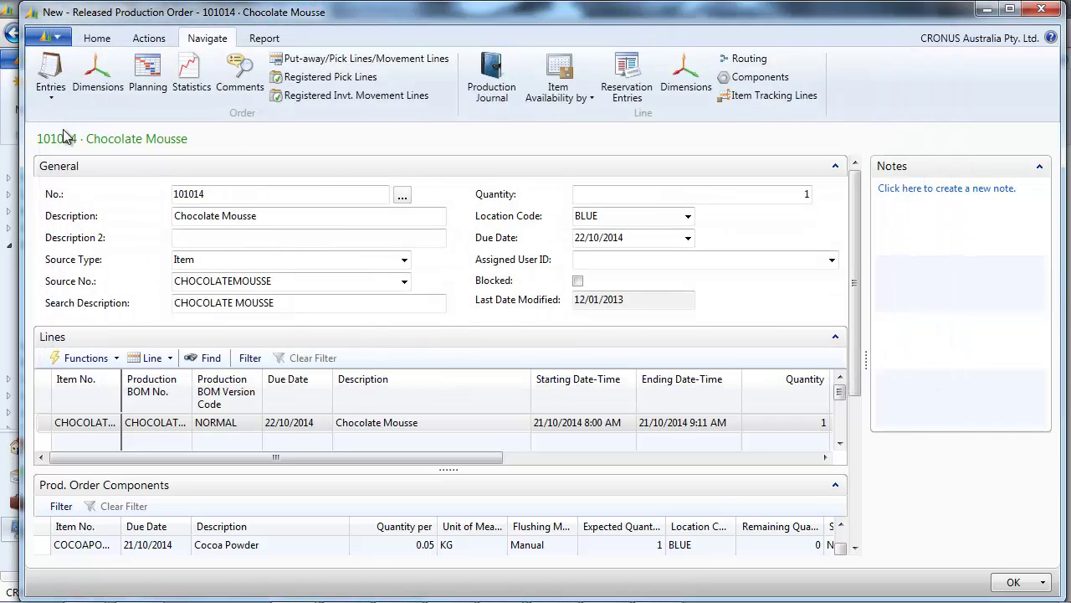
- Reopen the production journal and set the grated chocolate consumption and the output of operation 40 to 0
left_click(503, 92)
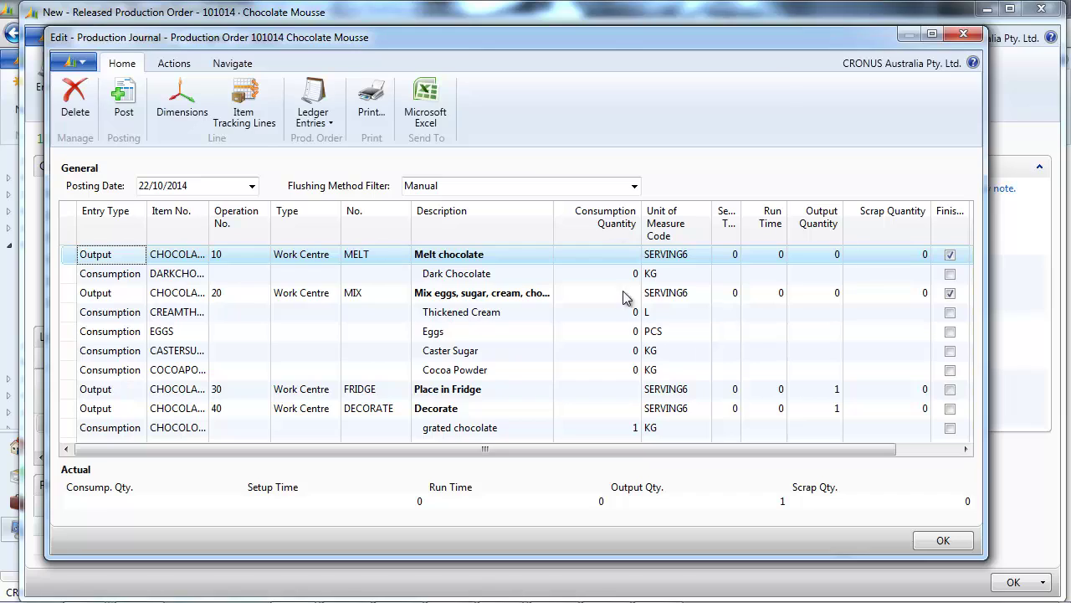
left_click(622, 426)
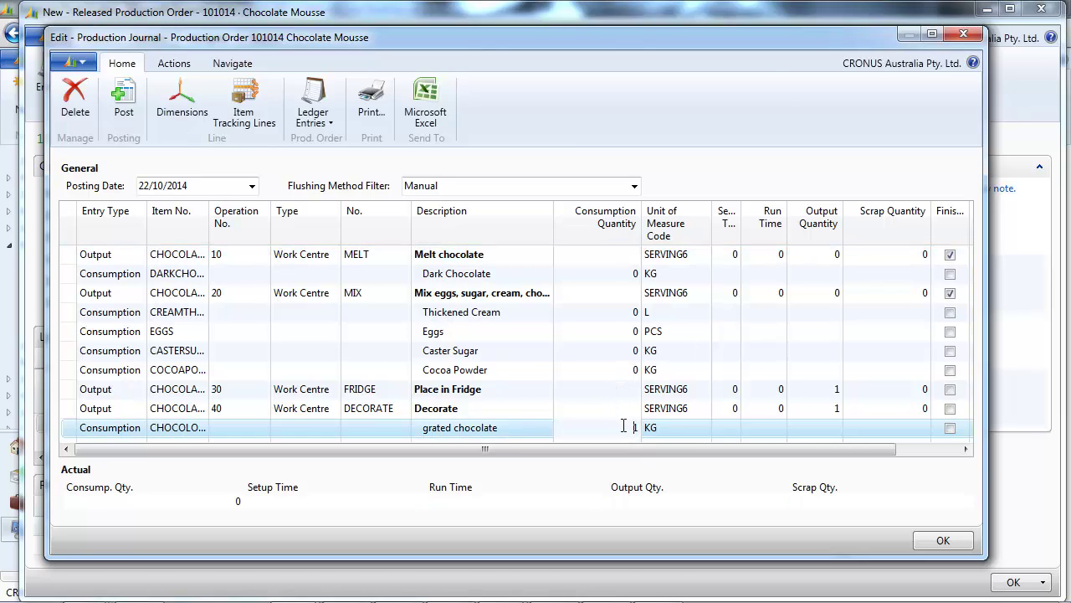
key("Up")
key("Tab")
key("Tab")
key("Tab")
key("Tab")
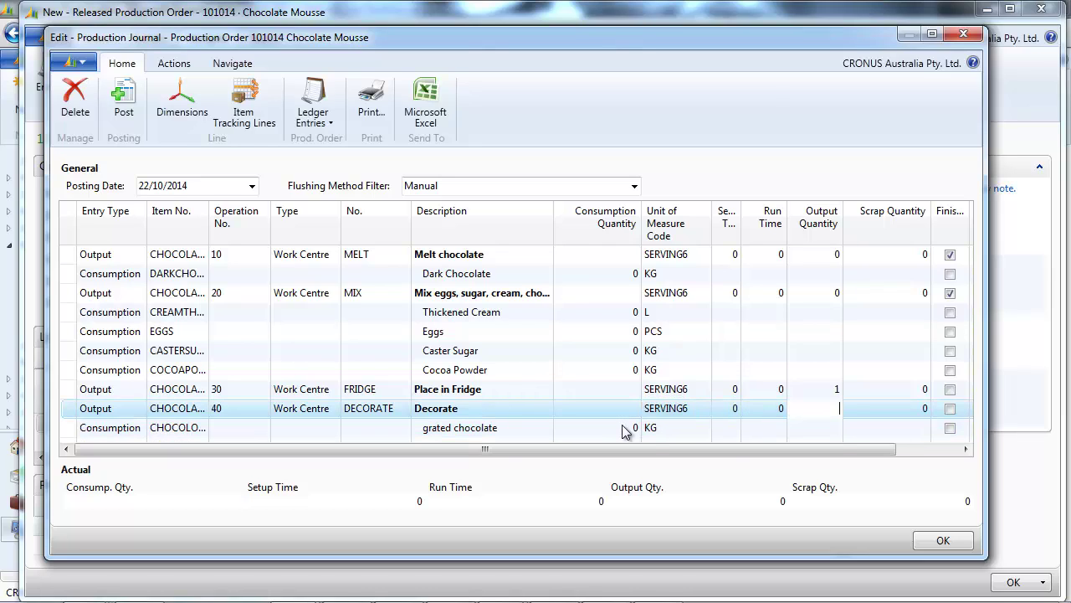
- Mark operation 30 at the FRIDGE work centre as finished and post the production journal with its output of 1
left_click(950, 390)
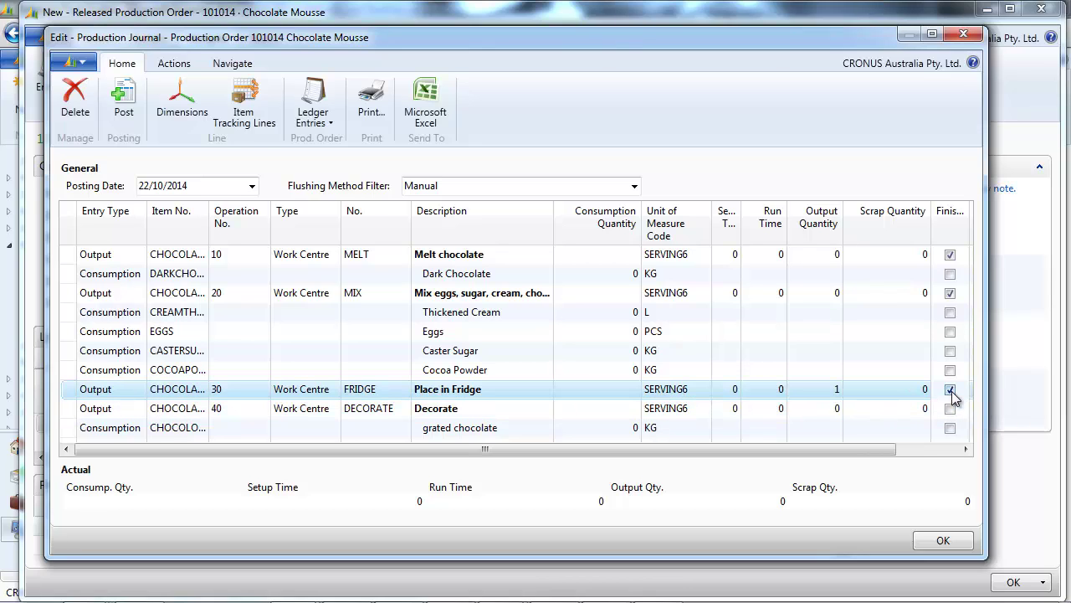
left_click(124, 102)
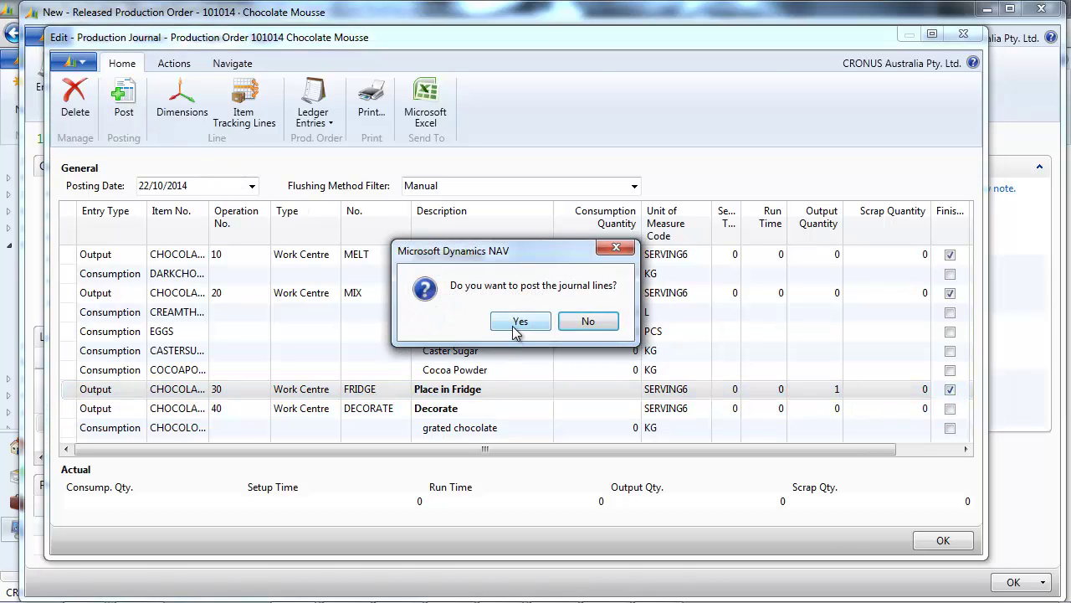
left_click(513, 326)
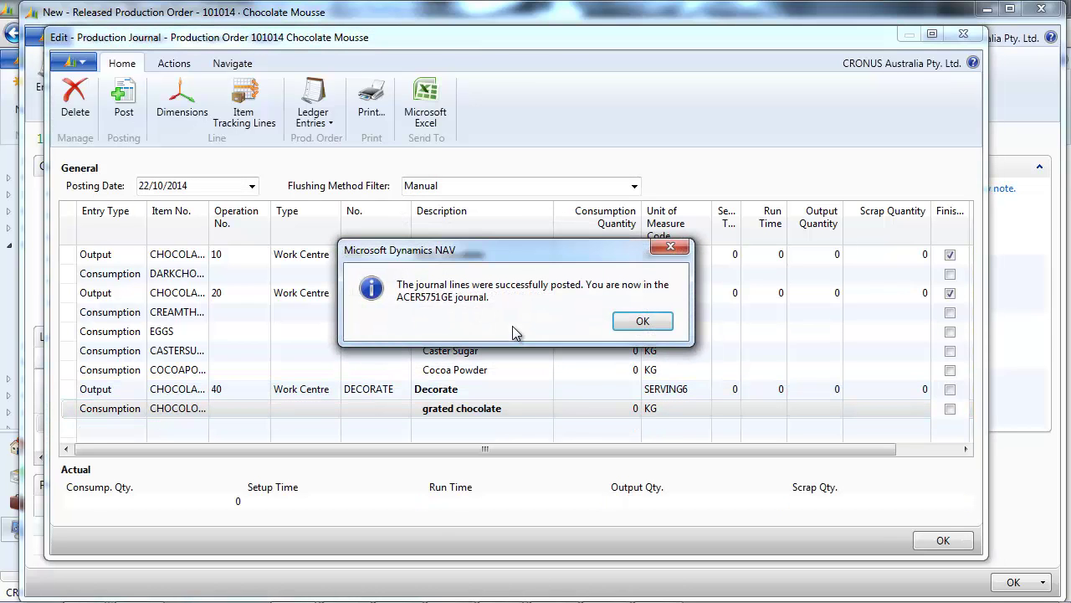
left_click(633, 326)
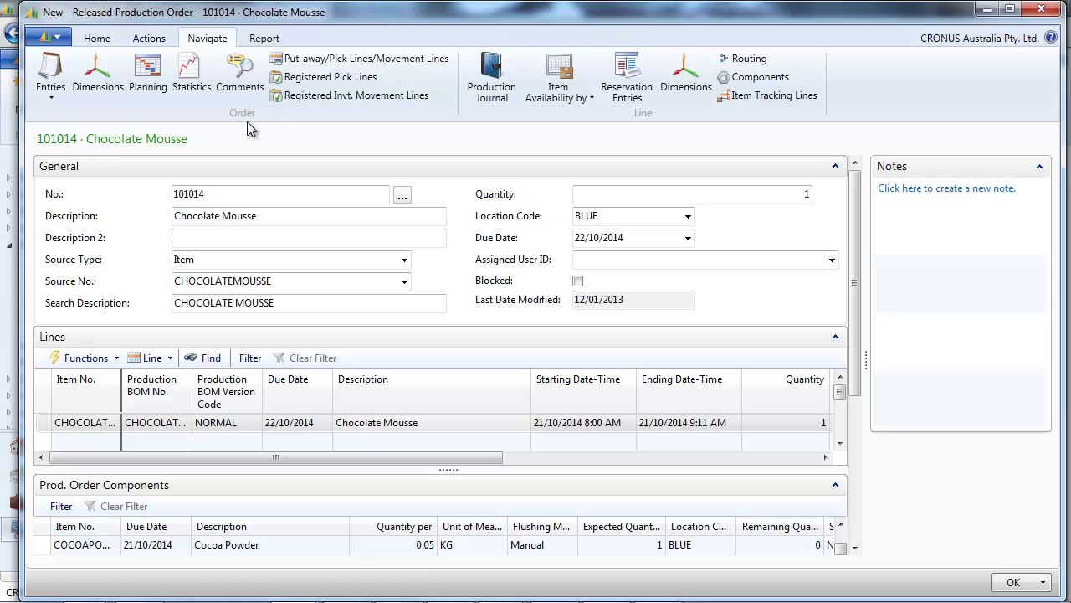
- Check the order's item ledger entries and capacity ledger entries after the operation 30 posting, and close them
left_click(50, 80)
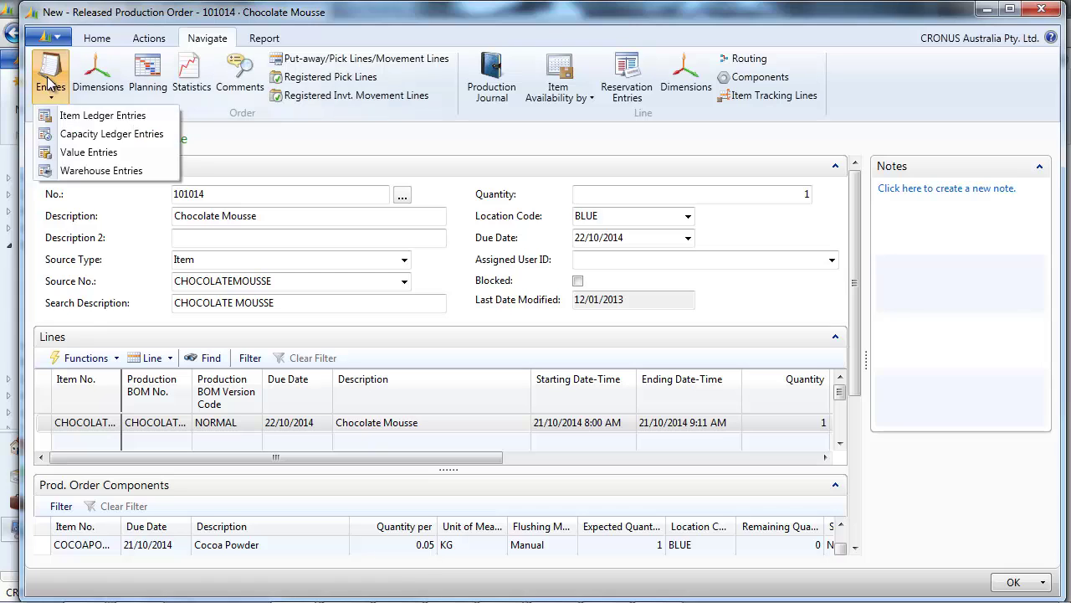
left_click(67, 119)
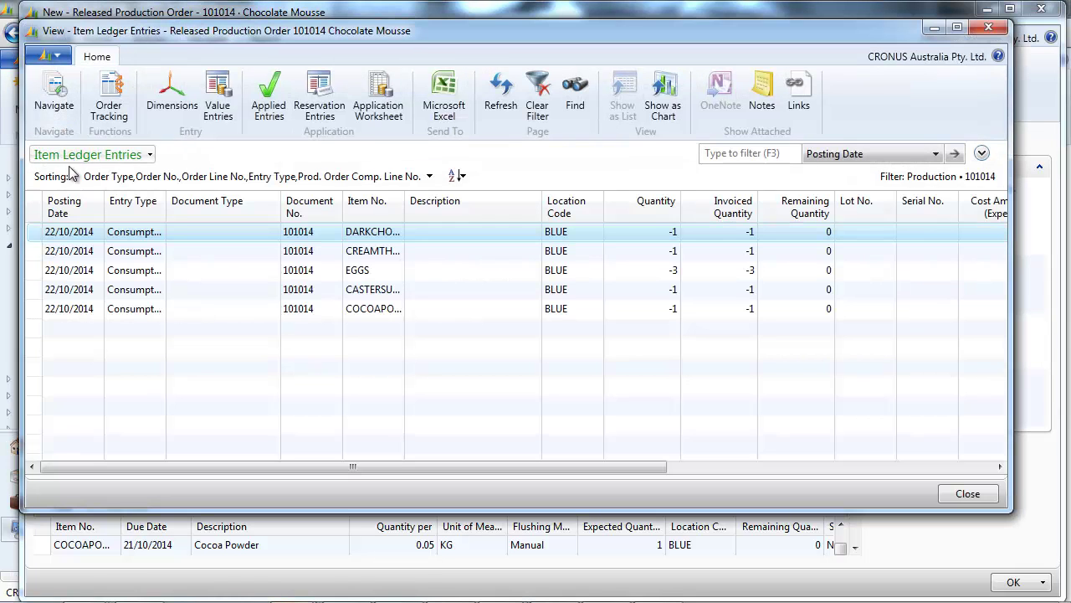
key("Escape")
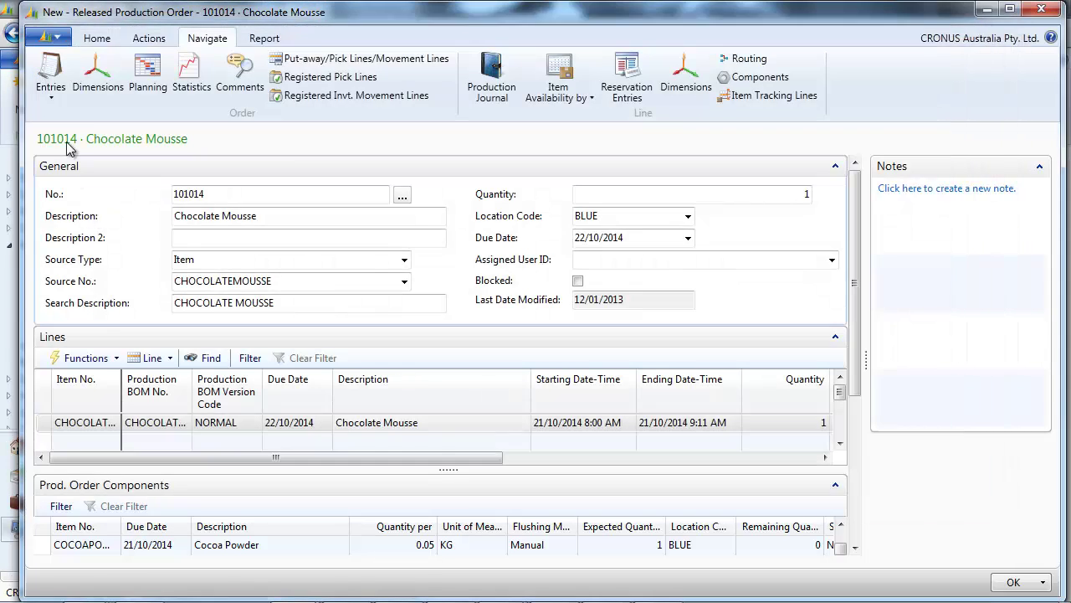
left_click(50, 80)
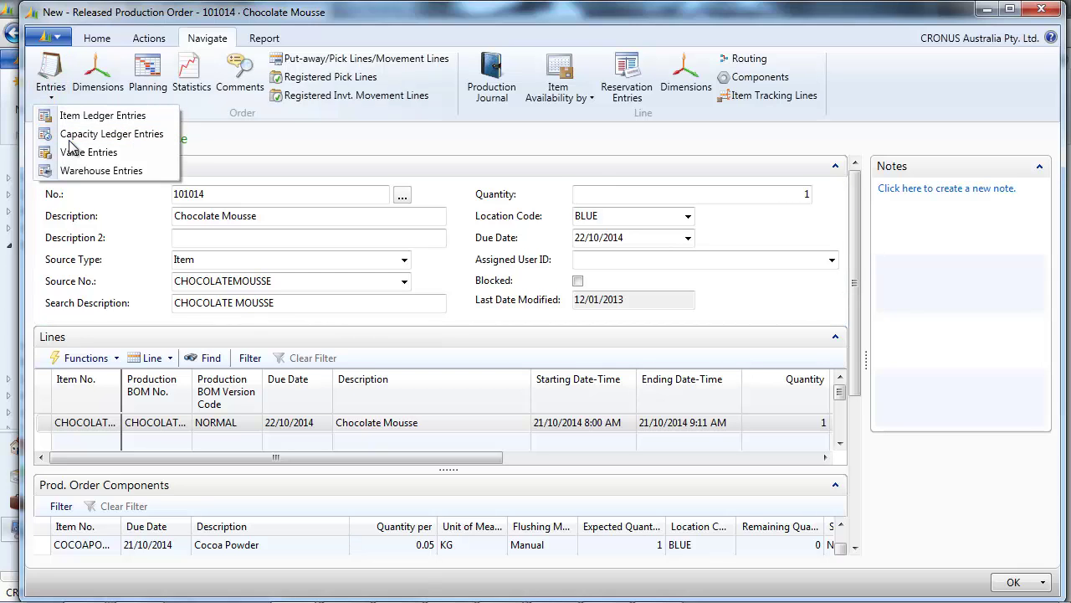
left_click(69, 135)
key("Escape")
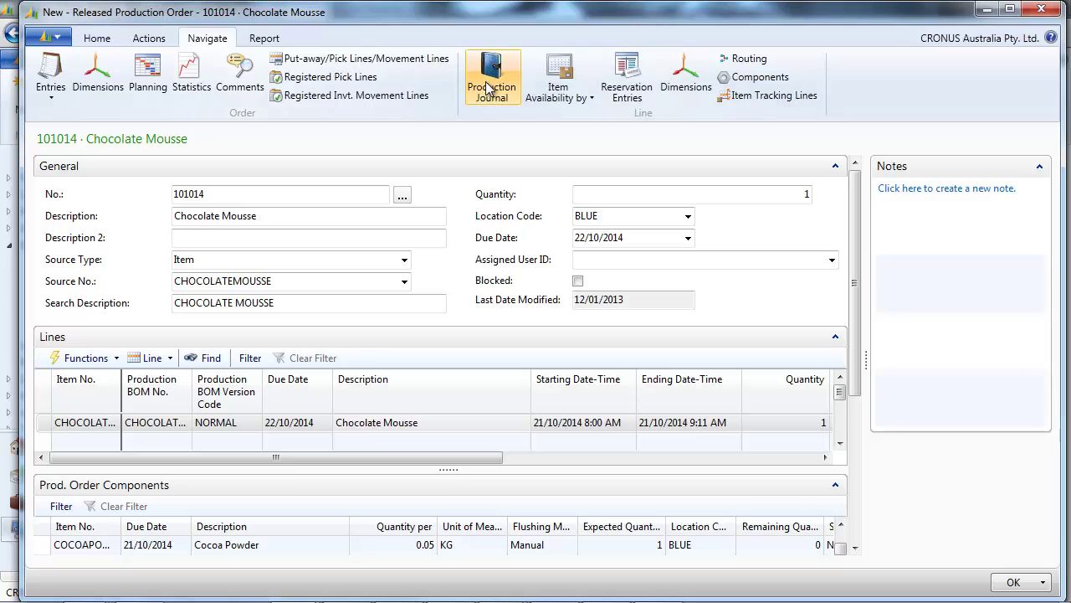
- Mark operation 40 at the DECORATE work centre as finished and post the production journal with its output of 1 and 1 KG of grated chocolate
left_click(490, 88)
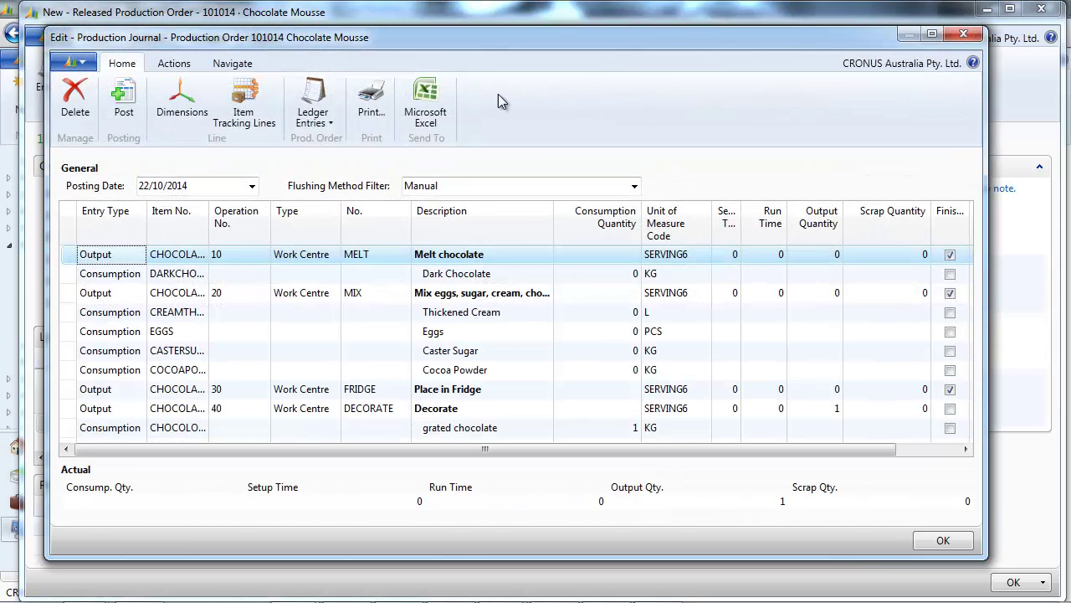
left_click(951, 410)
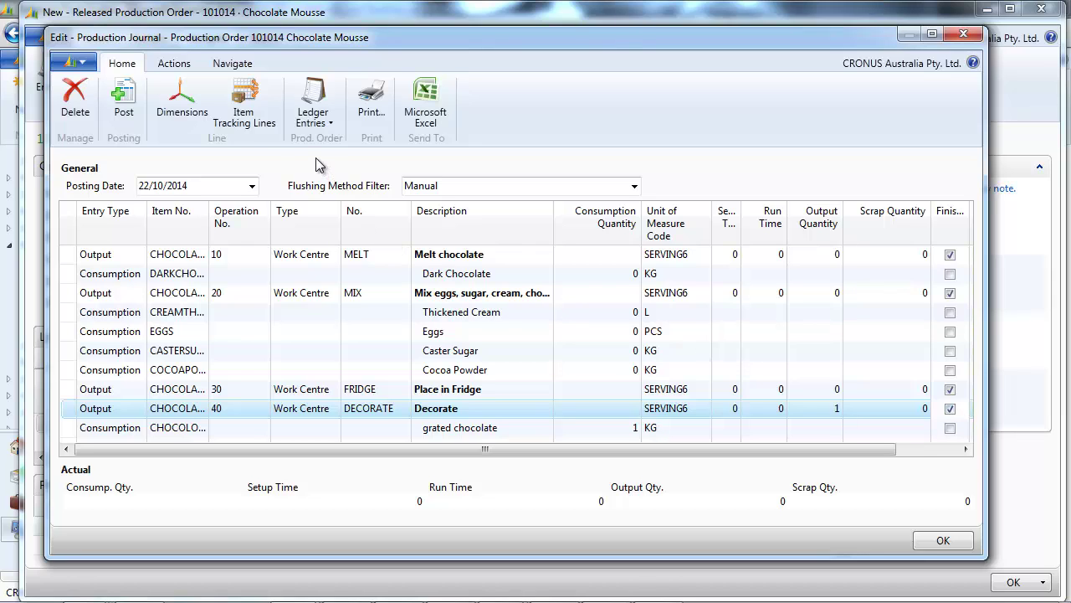
left_click(123, 96)
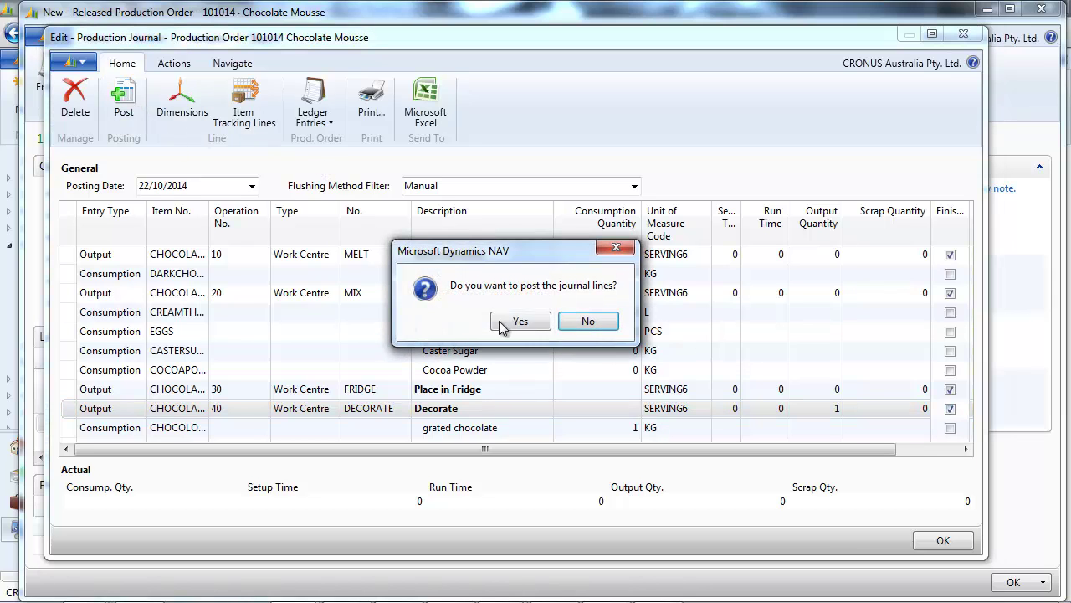
left_click(514, 322)
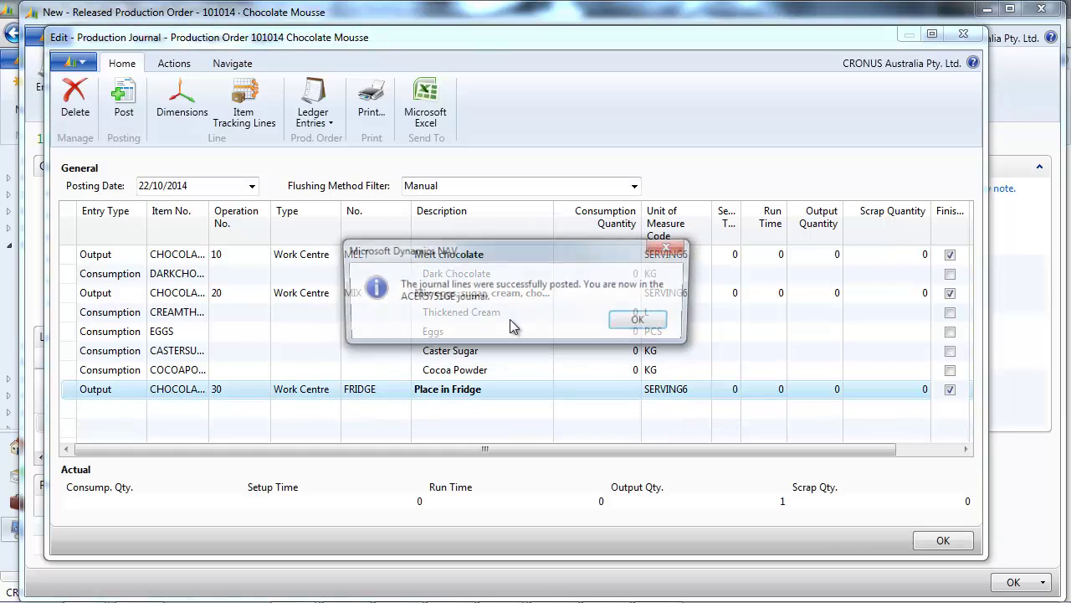
left_click(640, 322)
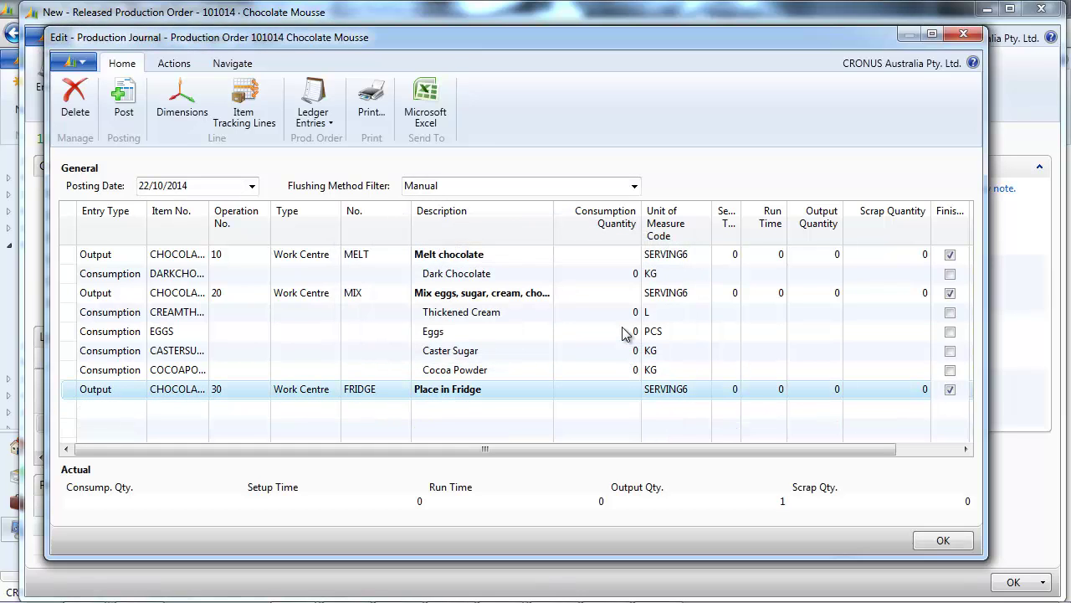
key("Escape")
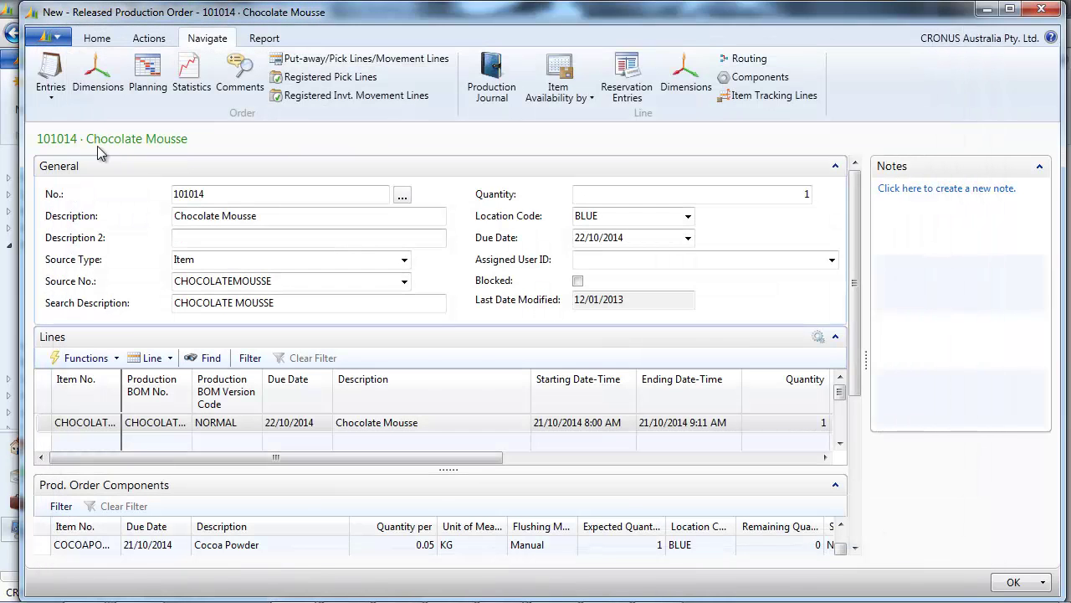
- Check the order's item ledger entries and capacity ledger entries after the final operation 40 posting, and close them
left_click(60, 91)
left_click(67, 116)
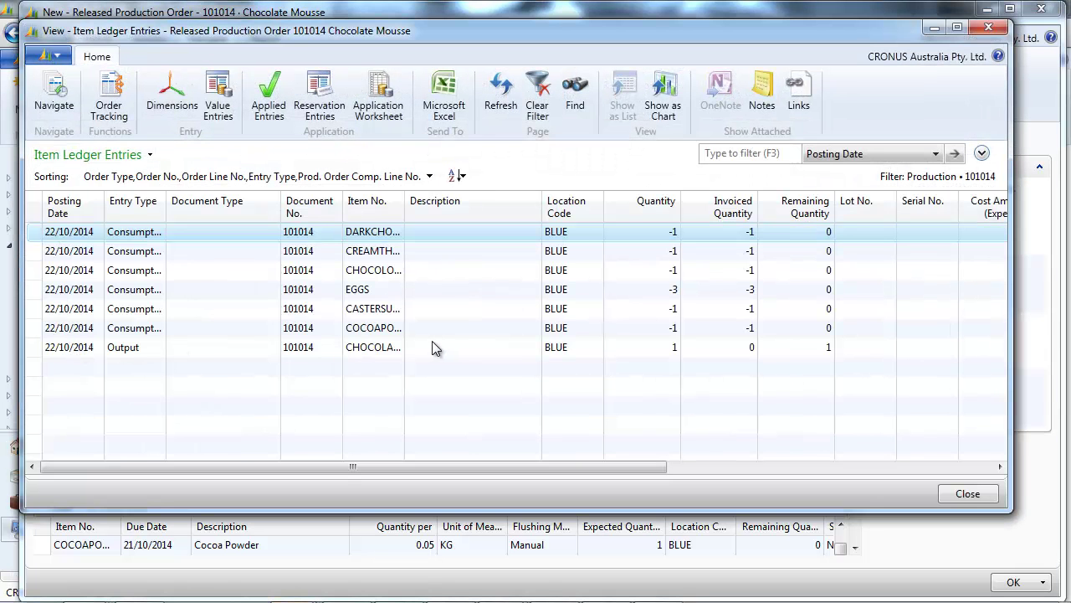
key("Escape")
left_click(52, 94)
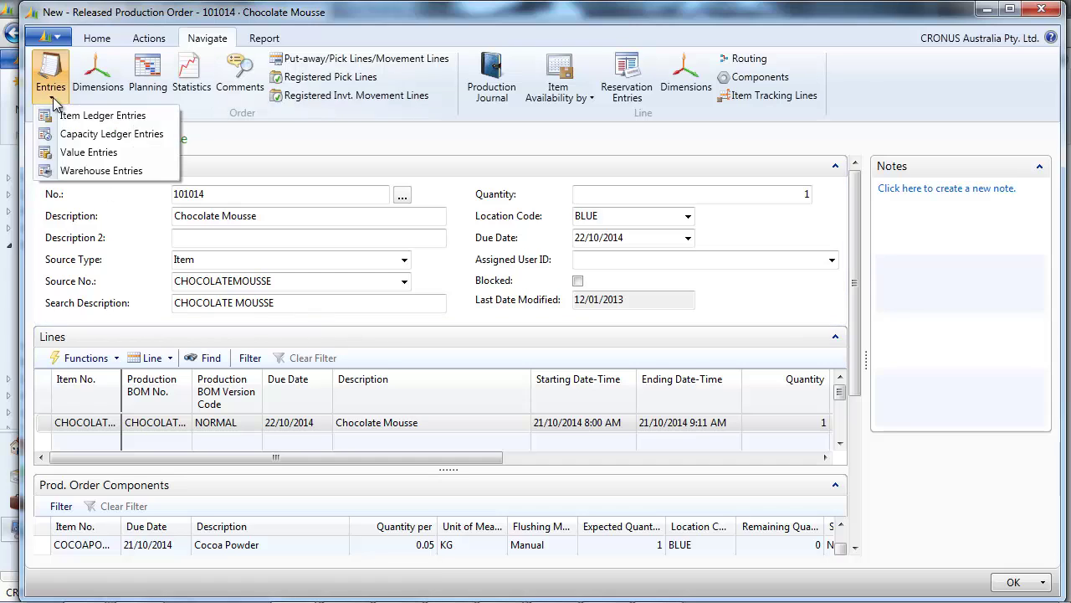
left_click(83, 135)
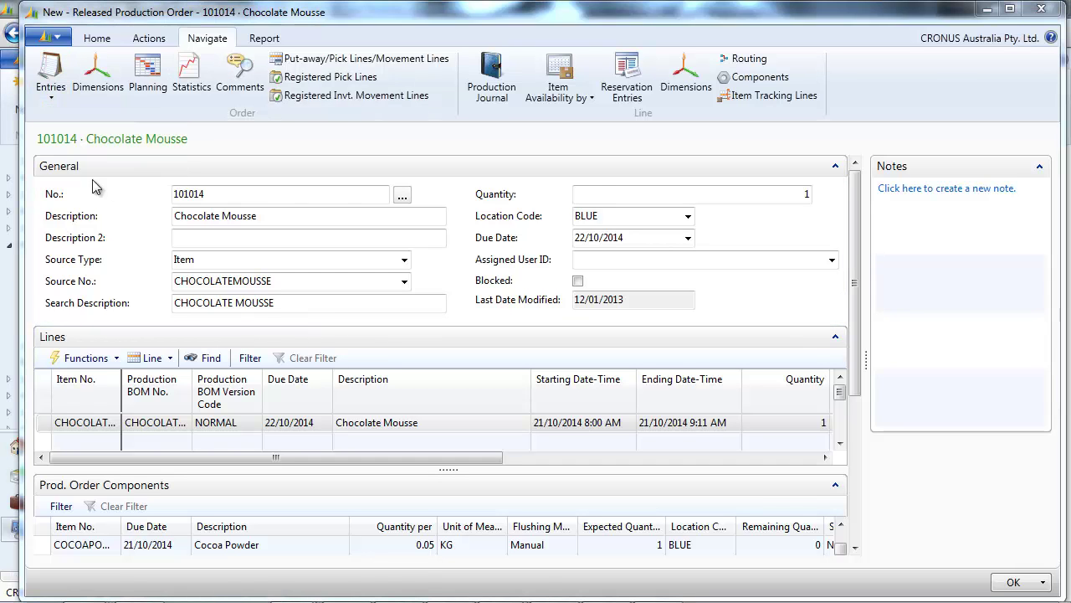
key("Escape")
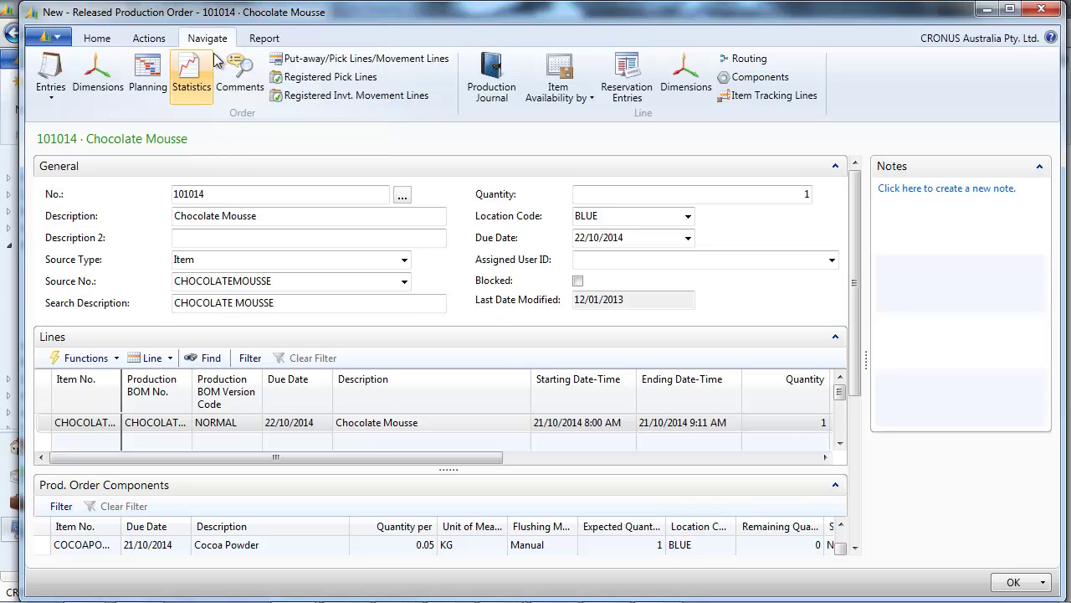
- Start changing the Chocolate Mousse production order's status to Finished
left_click(99, 39)
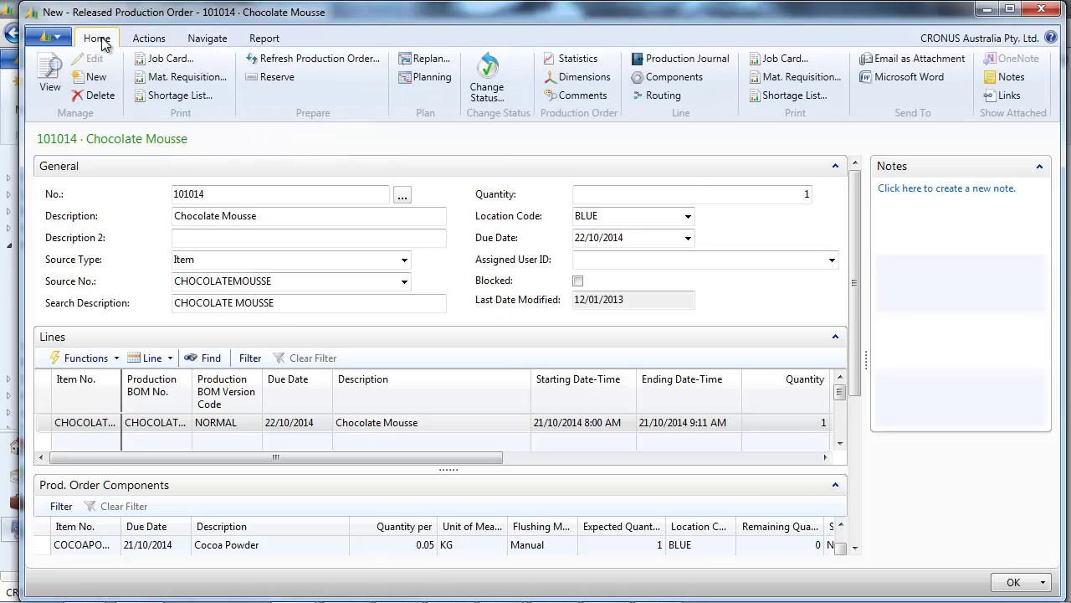
left_click(495, 102)
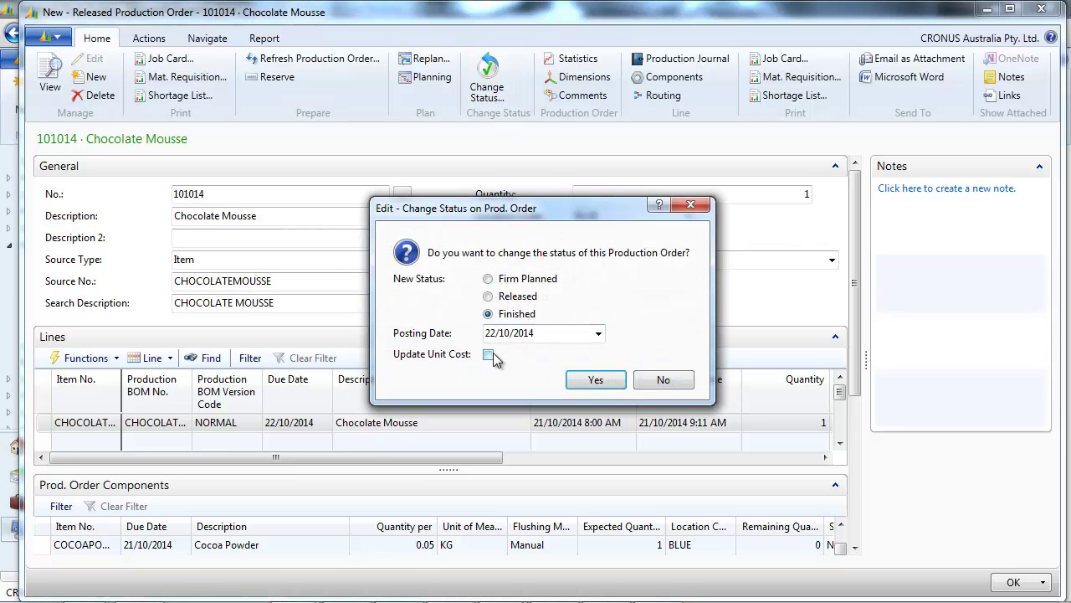